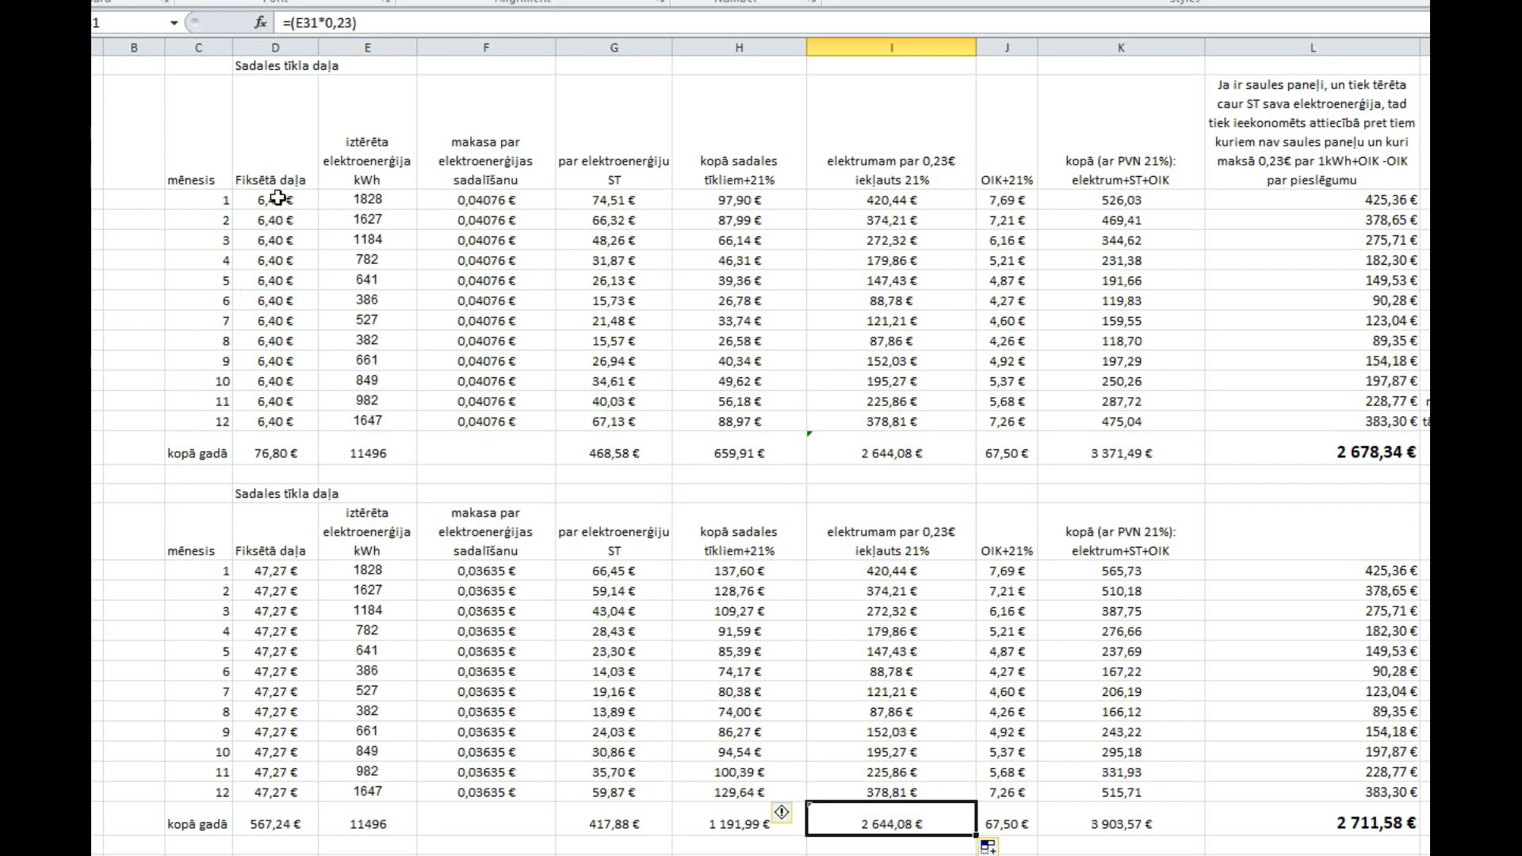
Step: Compare the monthly fixed charges and the consumed kWh with its annual total between the upper and lower tariff tables
left_click(277, 198)
left_click_drag(277, 198, 273, 413)
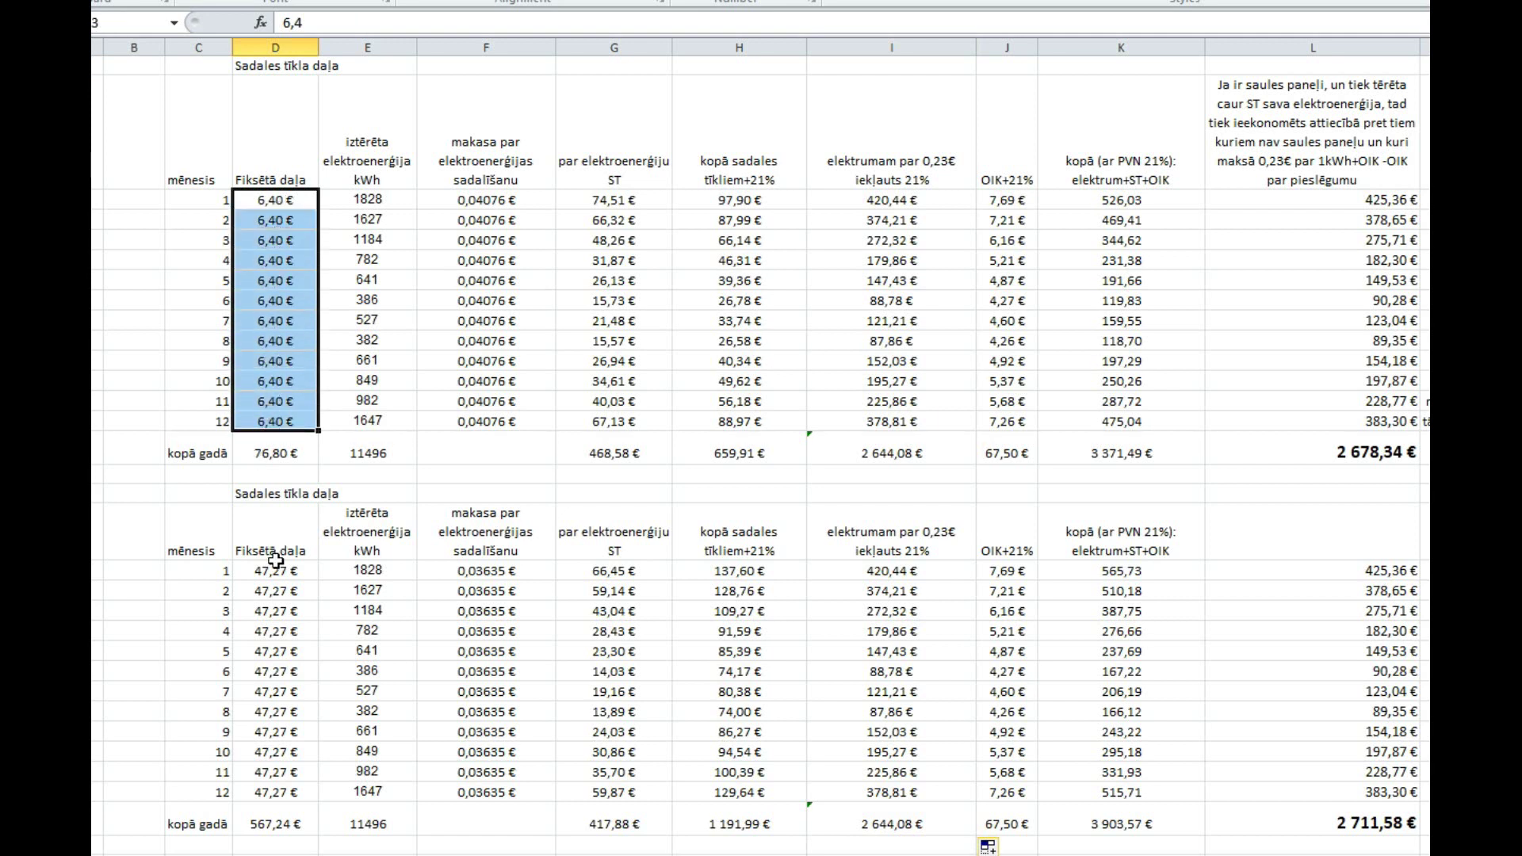
left_click_drag(275, 569, 266, 790)
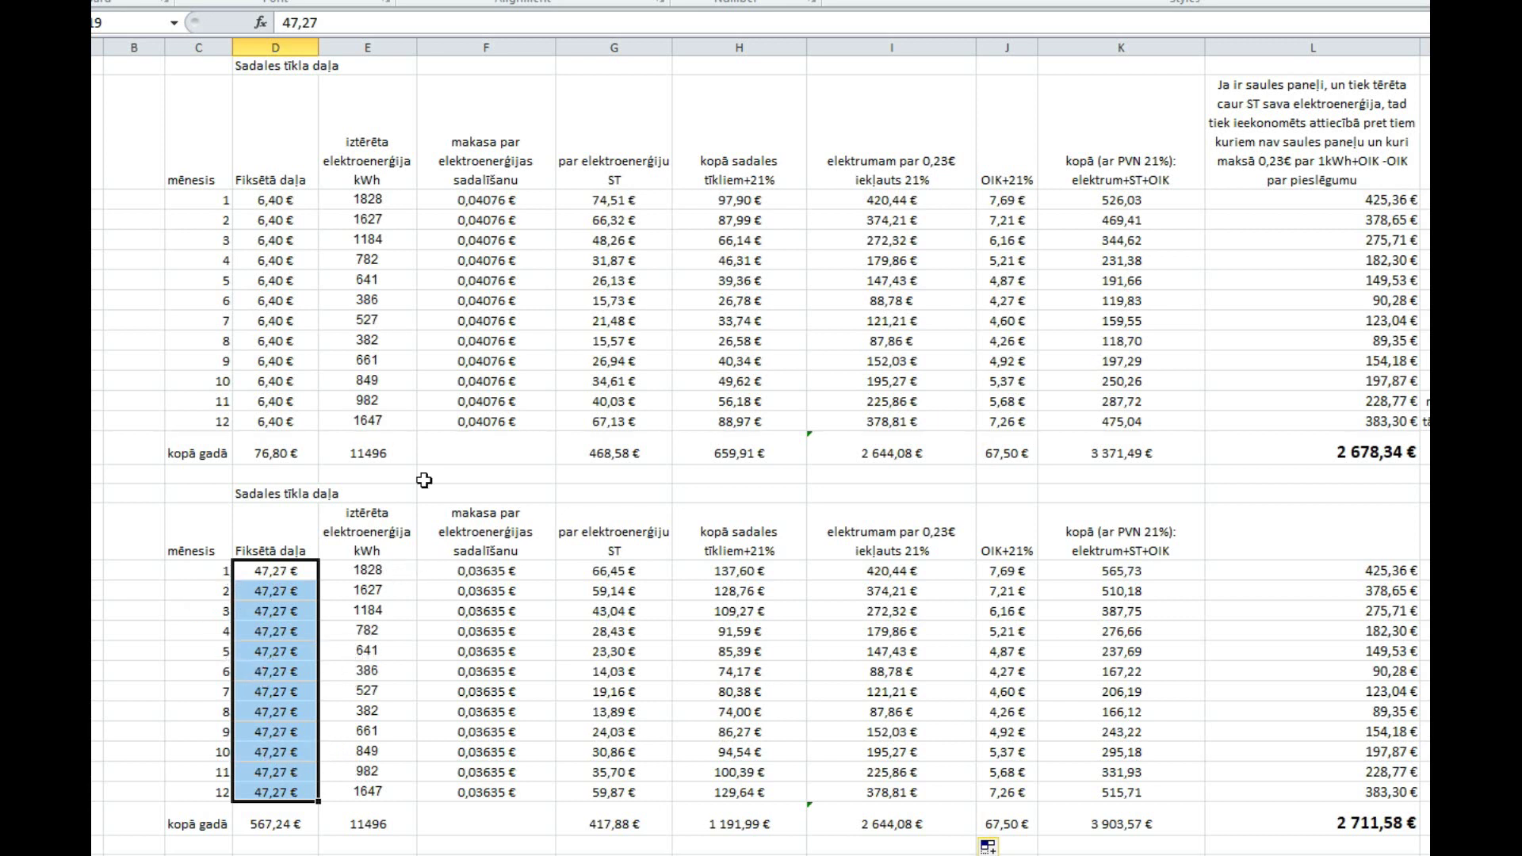
left_click(357, 199)
left_click_drag(358, 199, 367, 421)
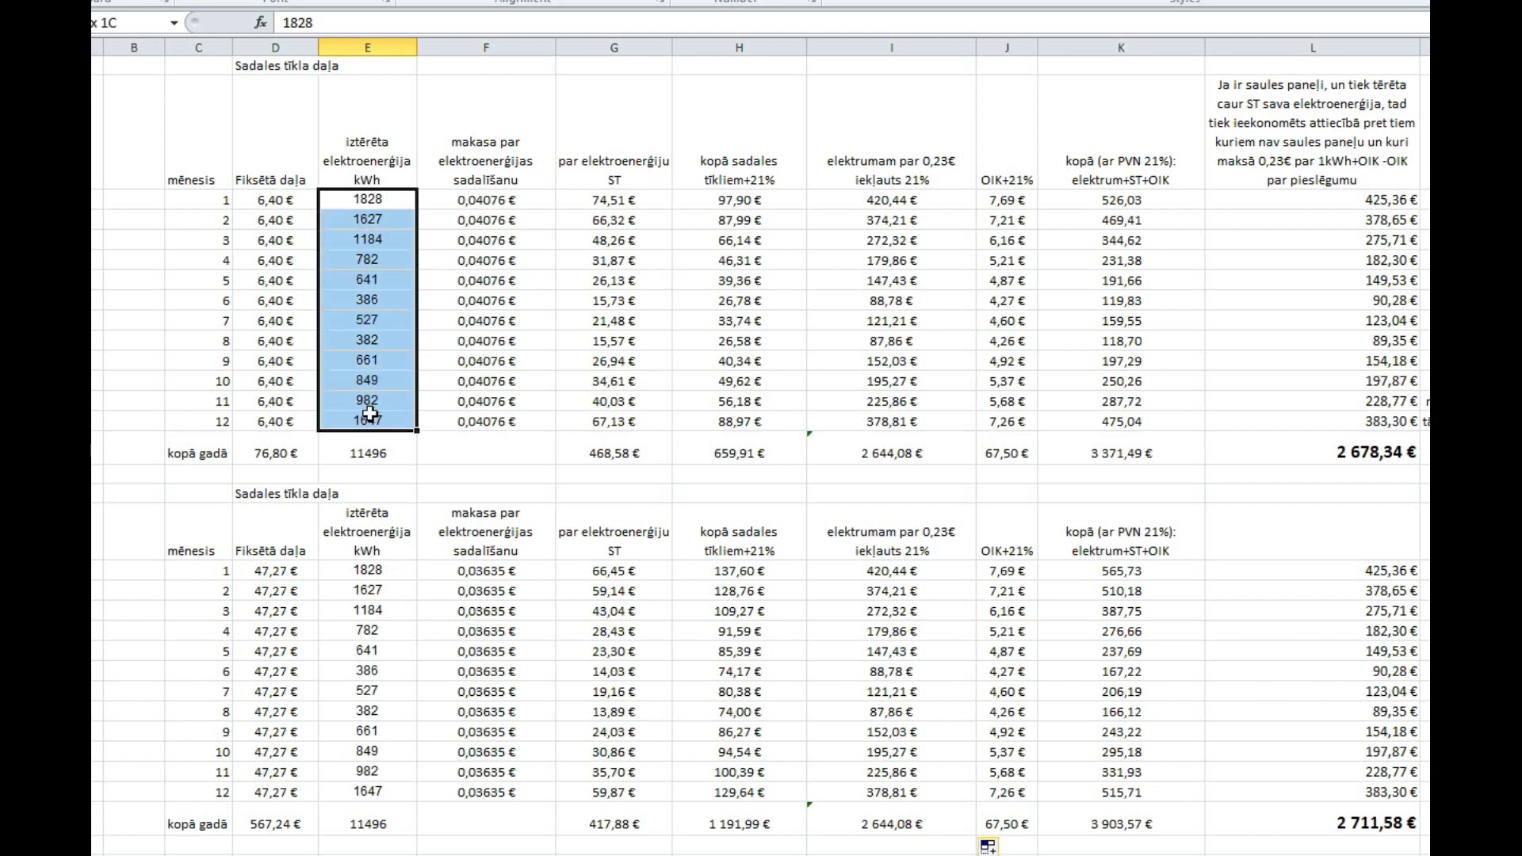
left_click(358, 573)
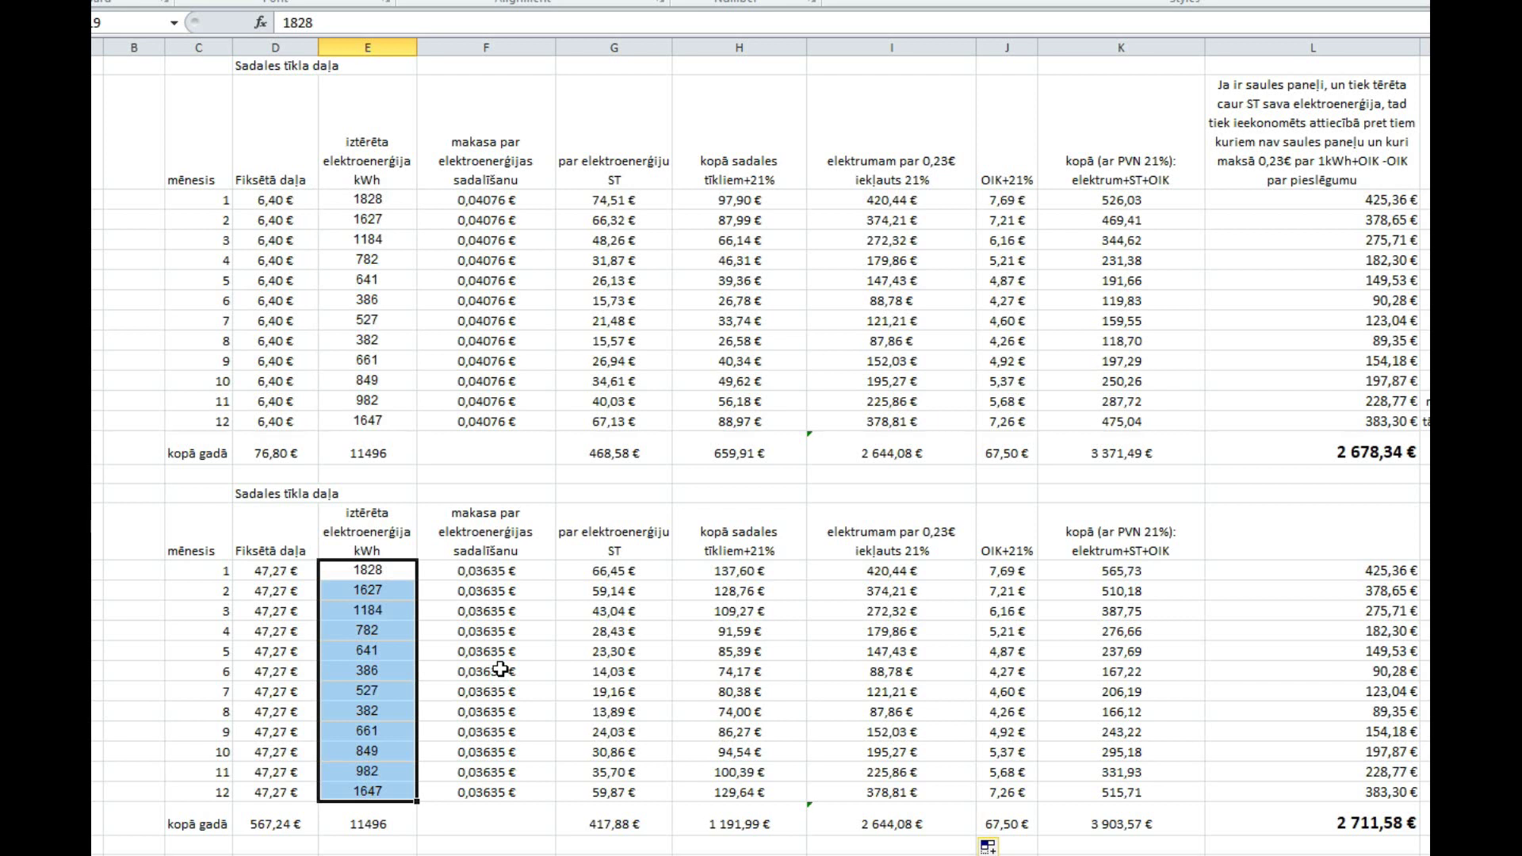
left_click(357, 821)
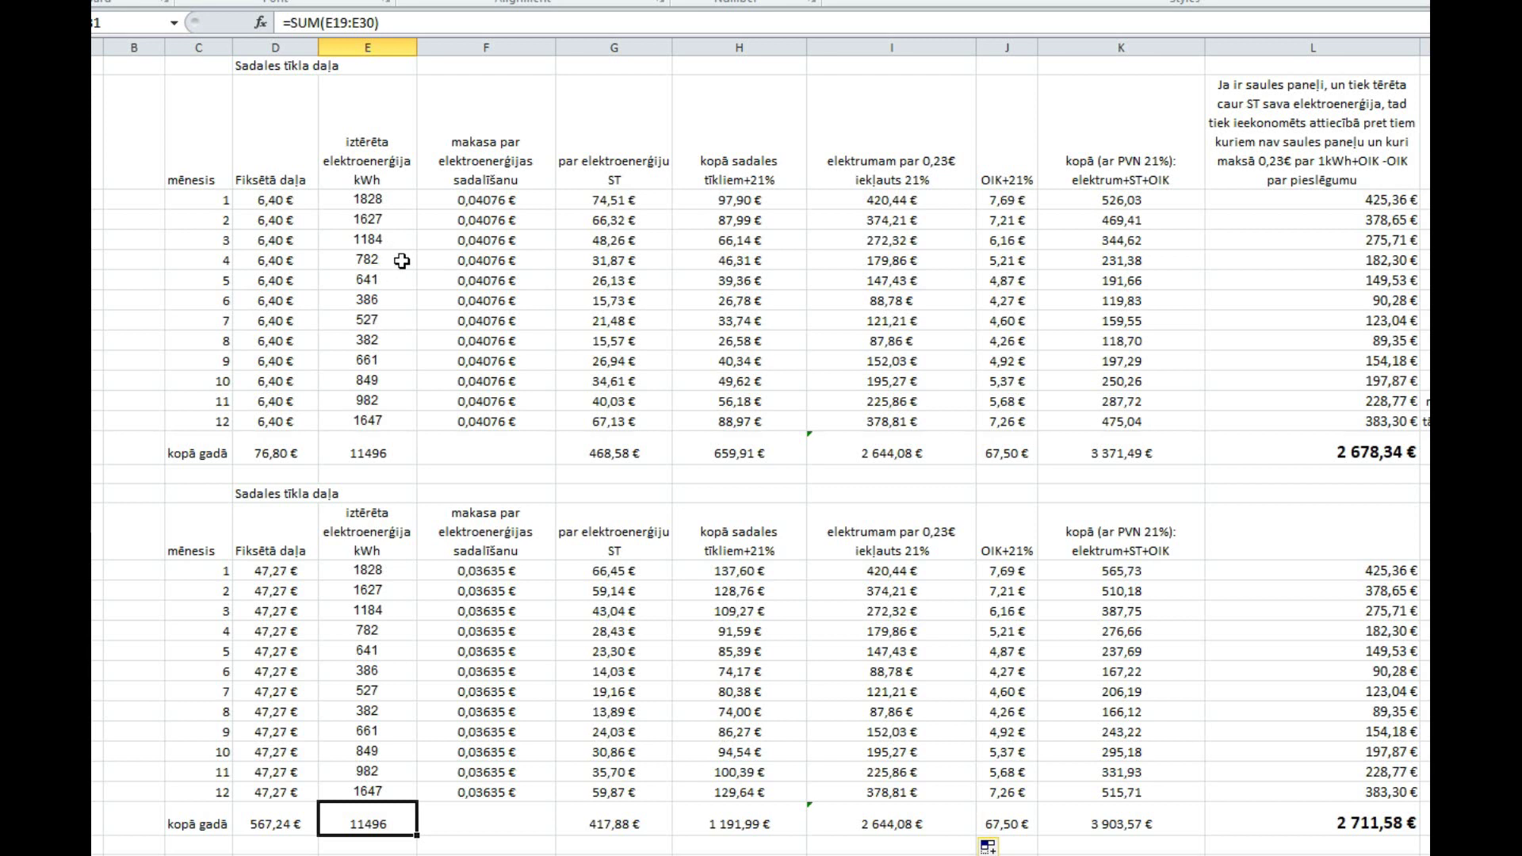
Step: Examine the upper table's distribution rate, energy-based and VAT-inclusive network charges, and compare both charges' annual totals with the lower table
left_click(508, 200)
left_click_drag(508, 200, 508, 417)
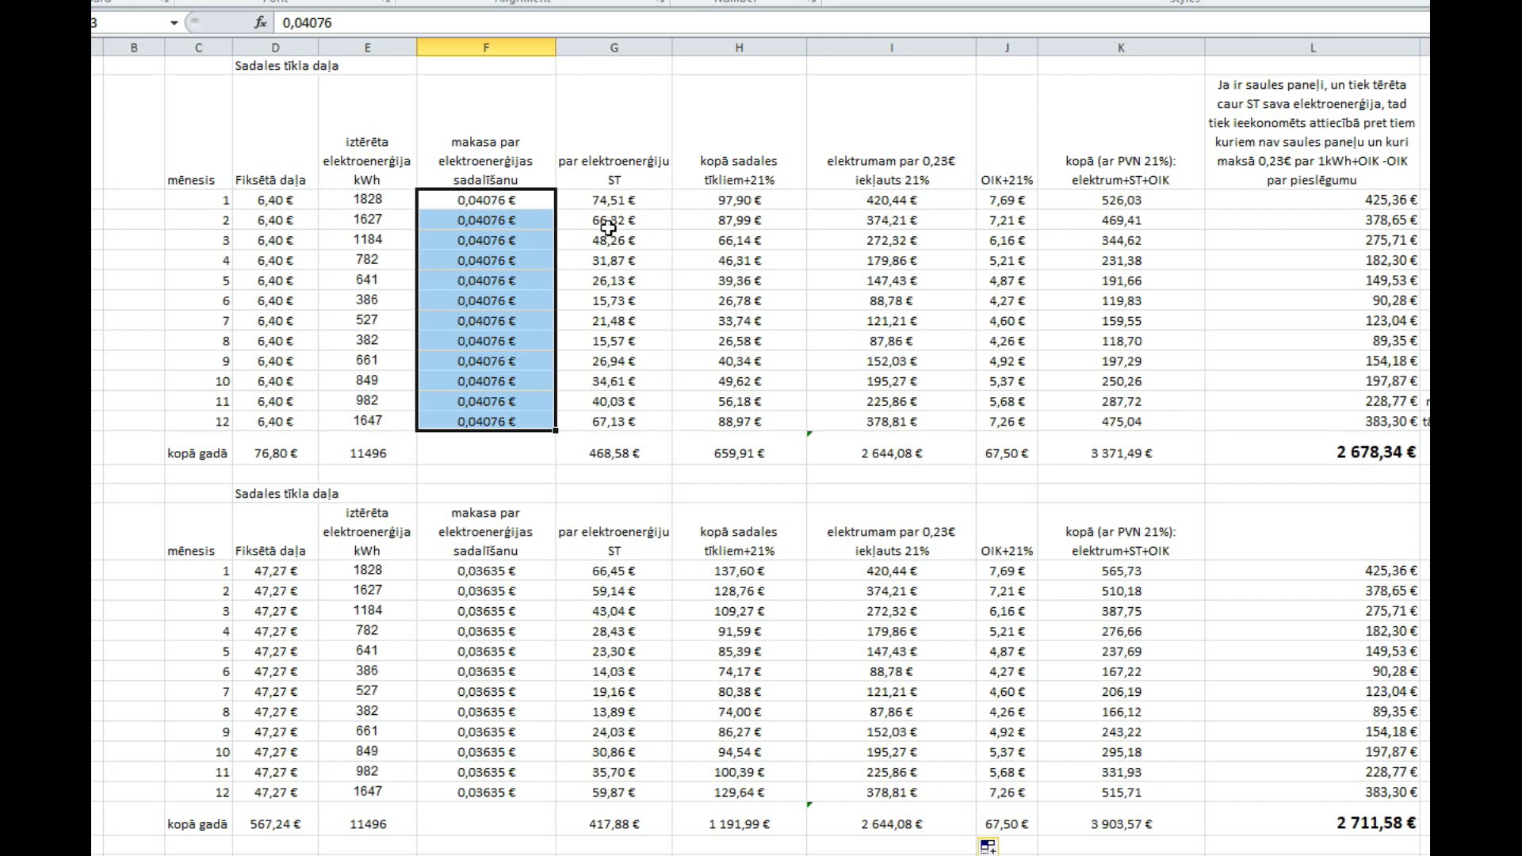
left_click(634, 199)
left_click_drag(634, 199, 636, 424)
left_click(619, 453)
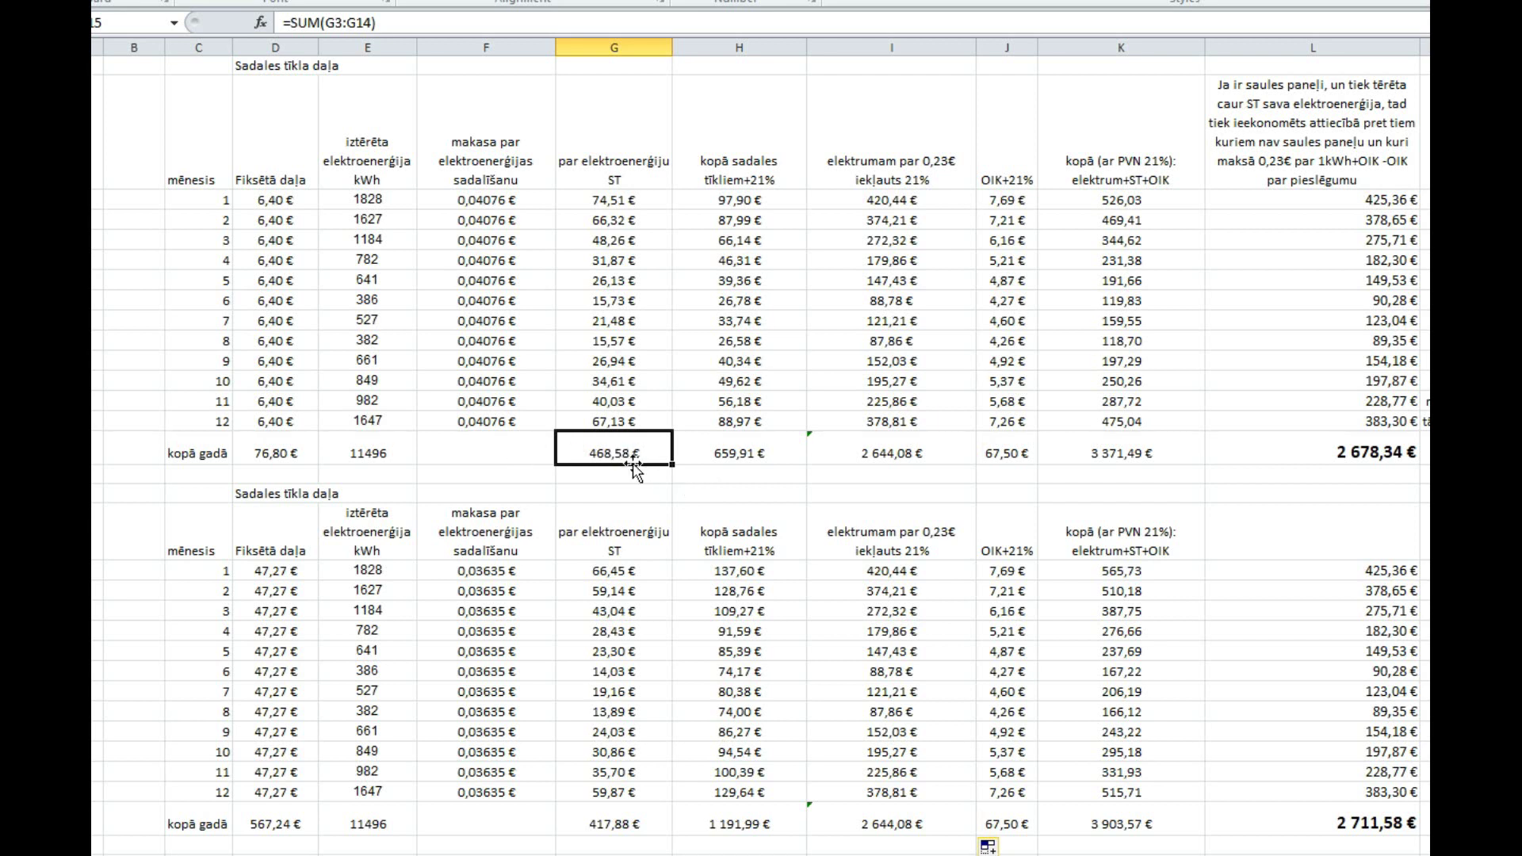
left_click(632, 826)
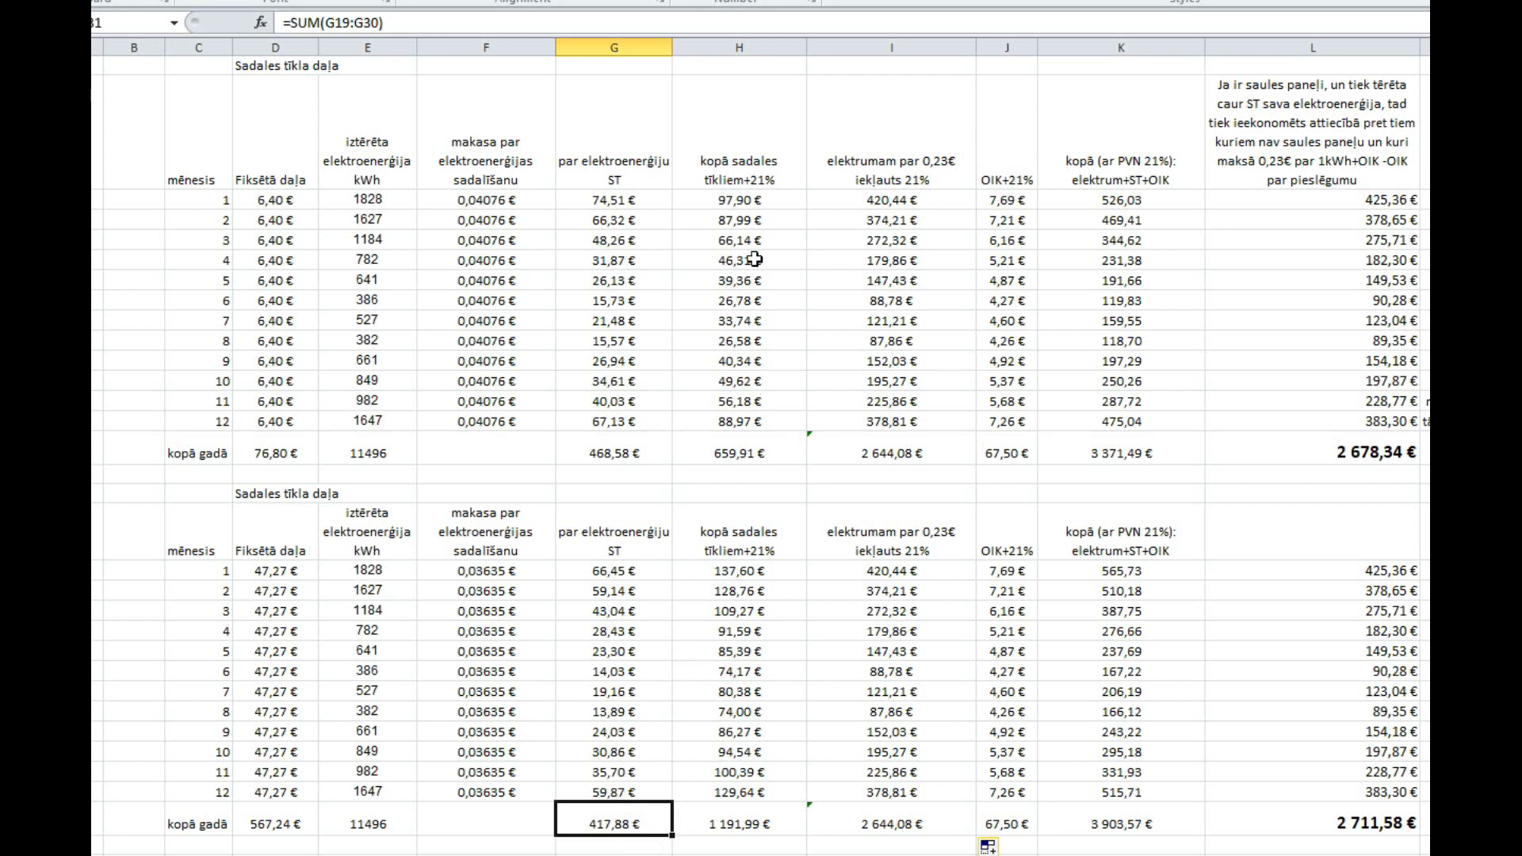
left_click_drag(743, 200, 769, 425)
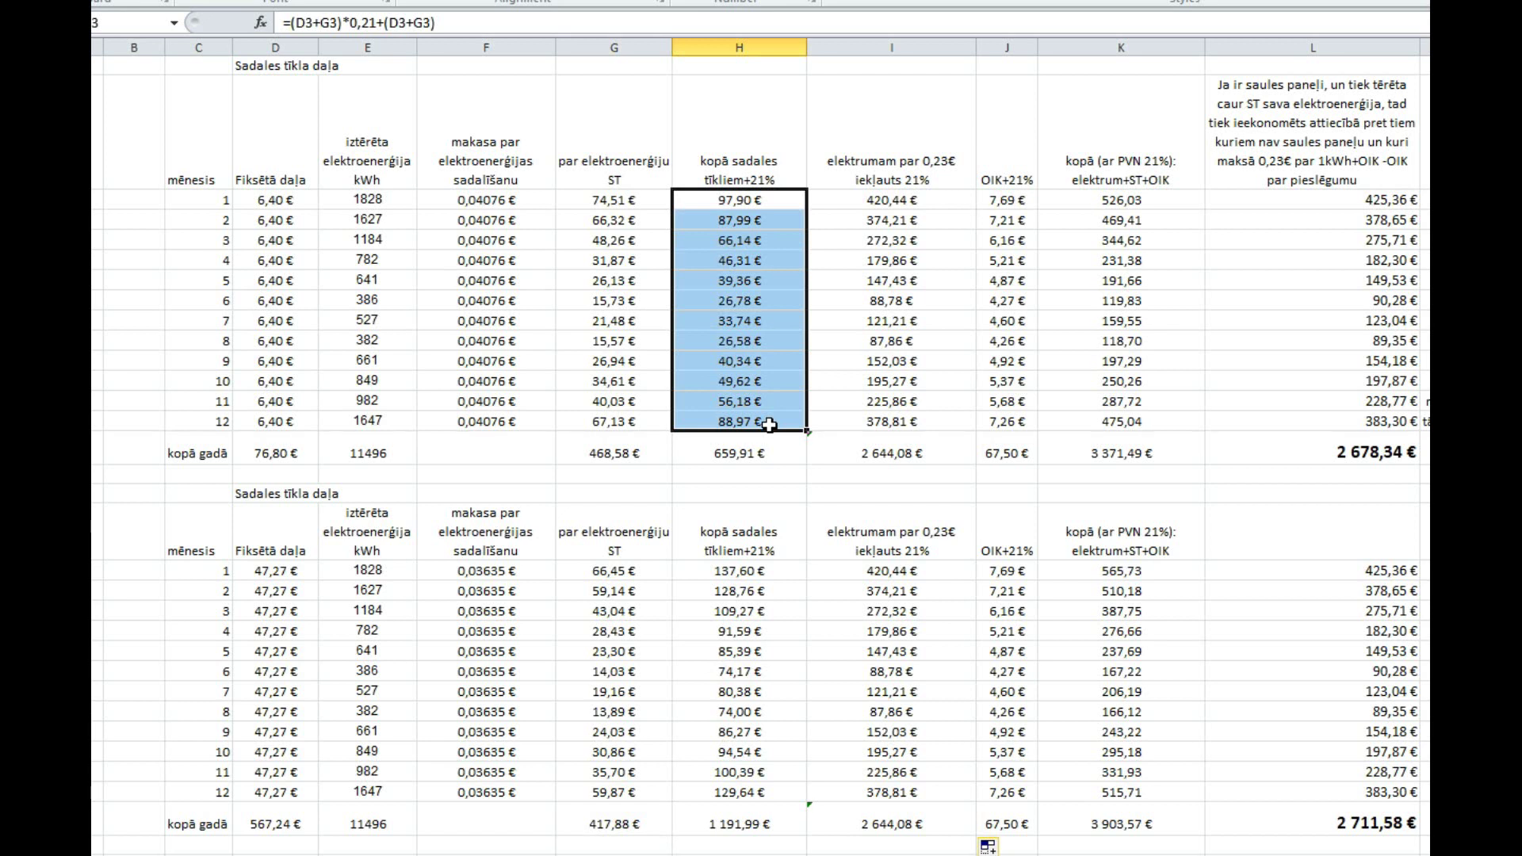
left_click(751, 459)
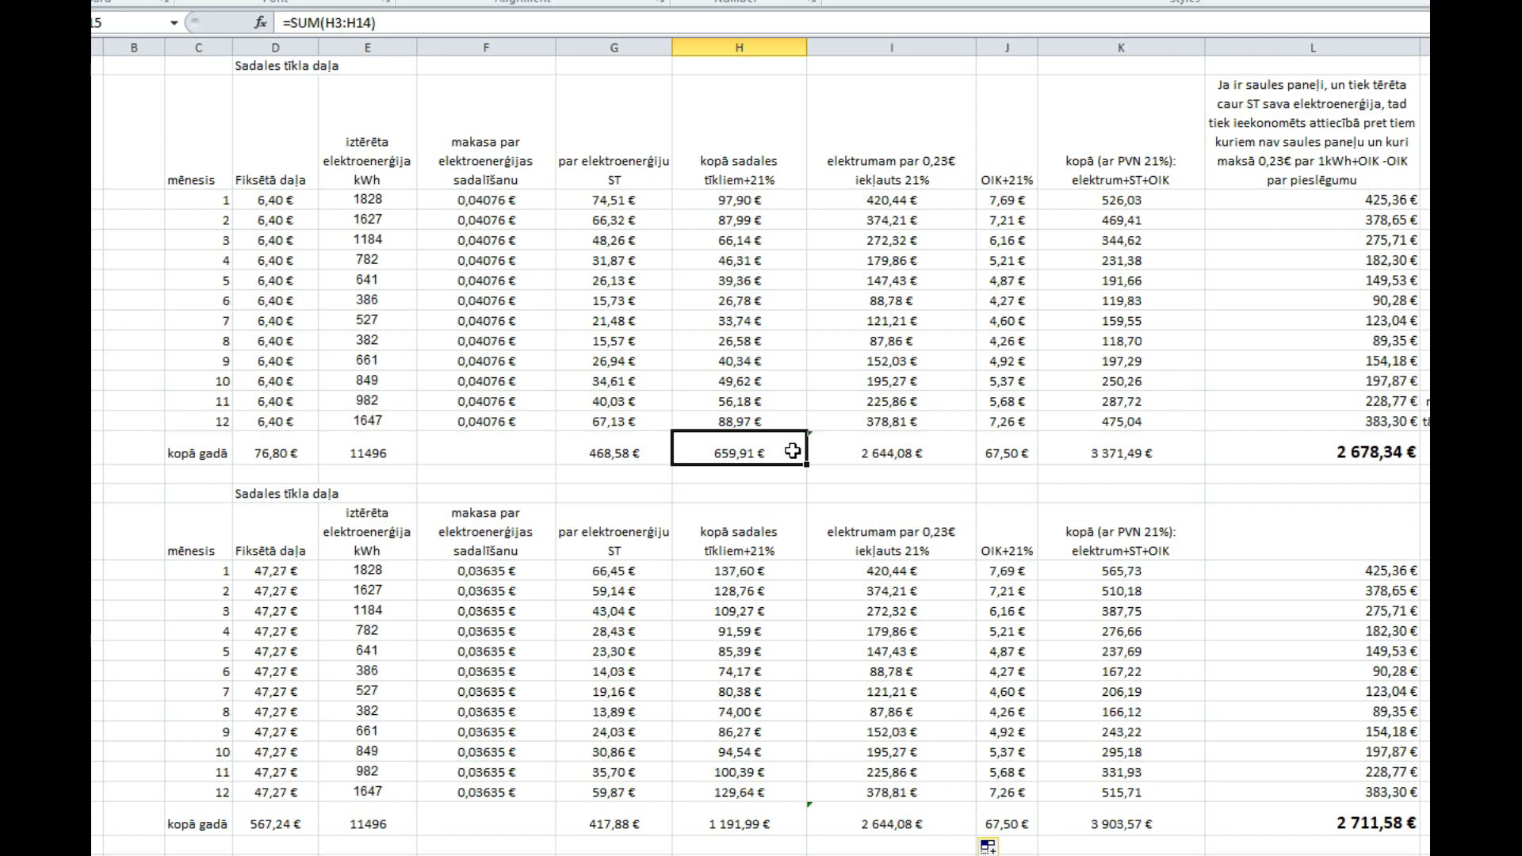
left_click(757, 824)
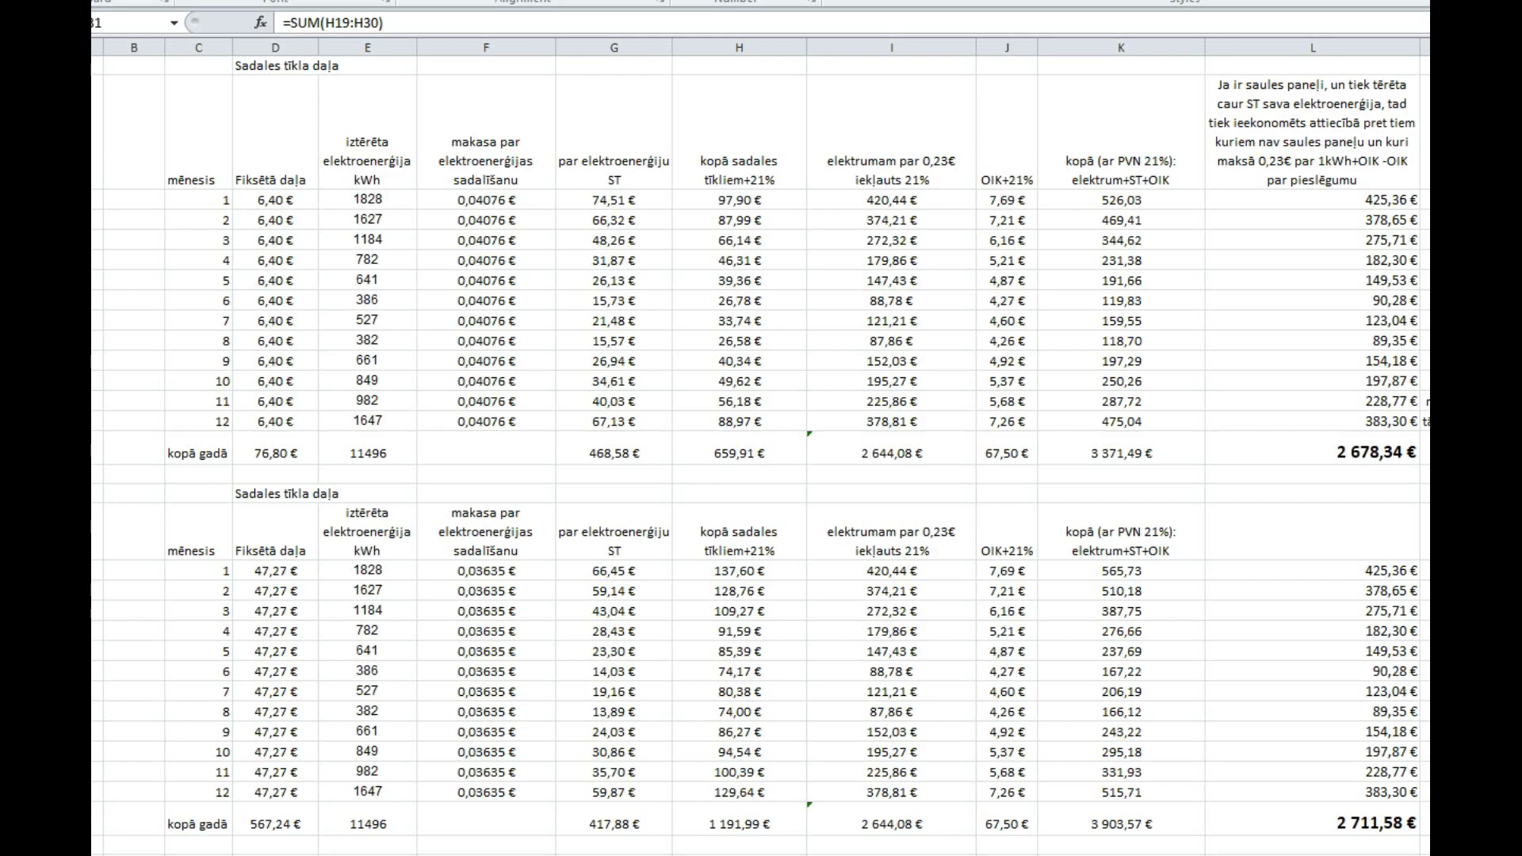
Step: Switch to the OIK kalkulators web page and calculate the OIK for a monthly consumption of 1000 kWh
key("alt+Tab")
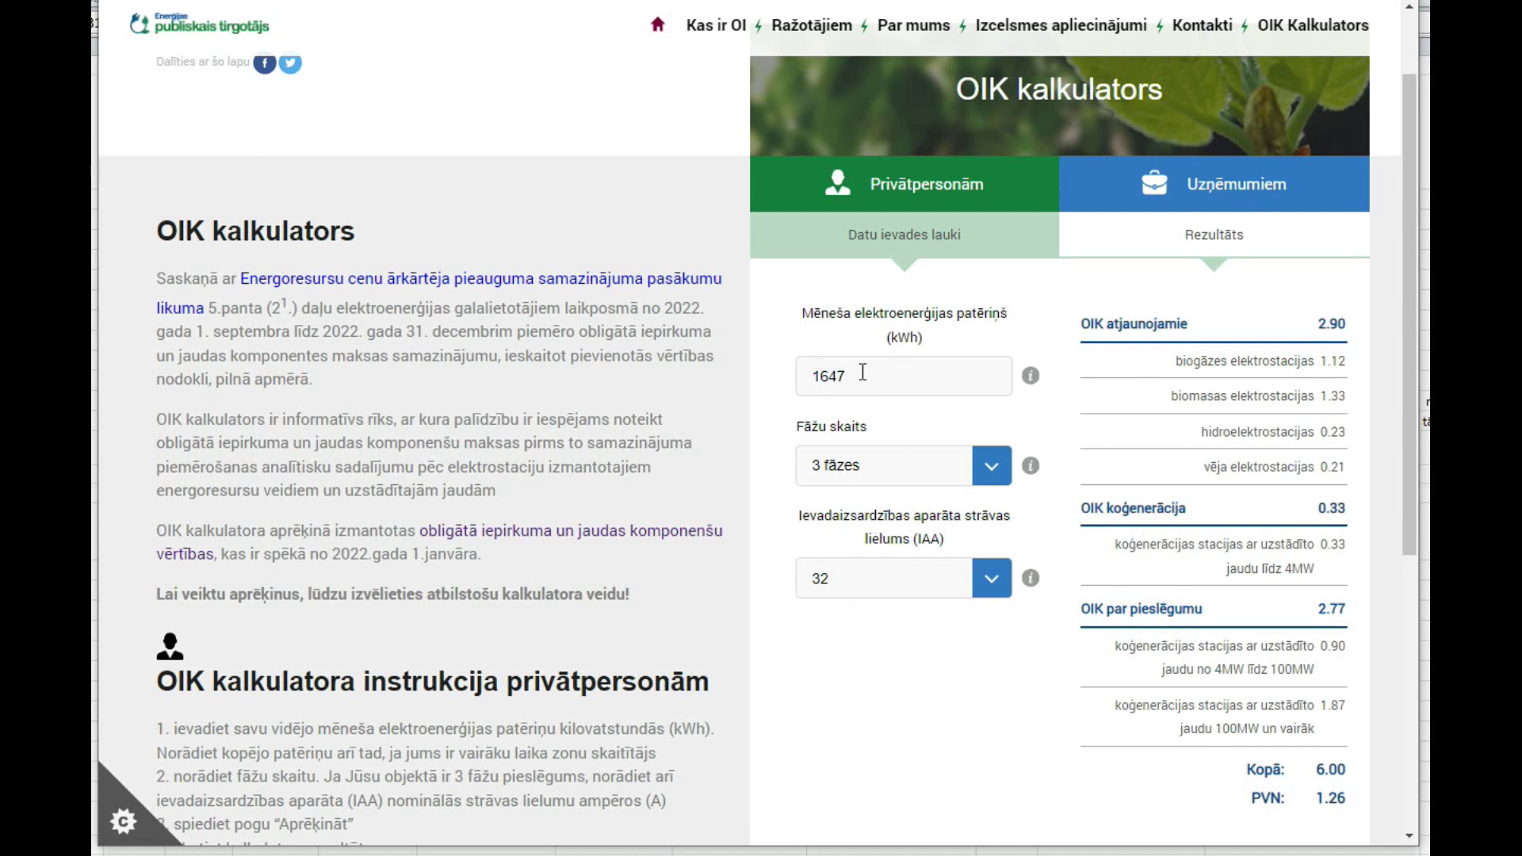
double_click(863, 373)
type("1000")
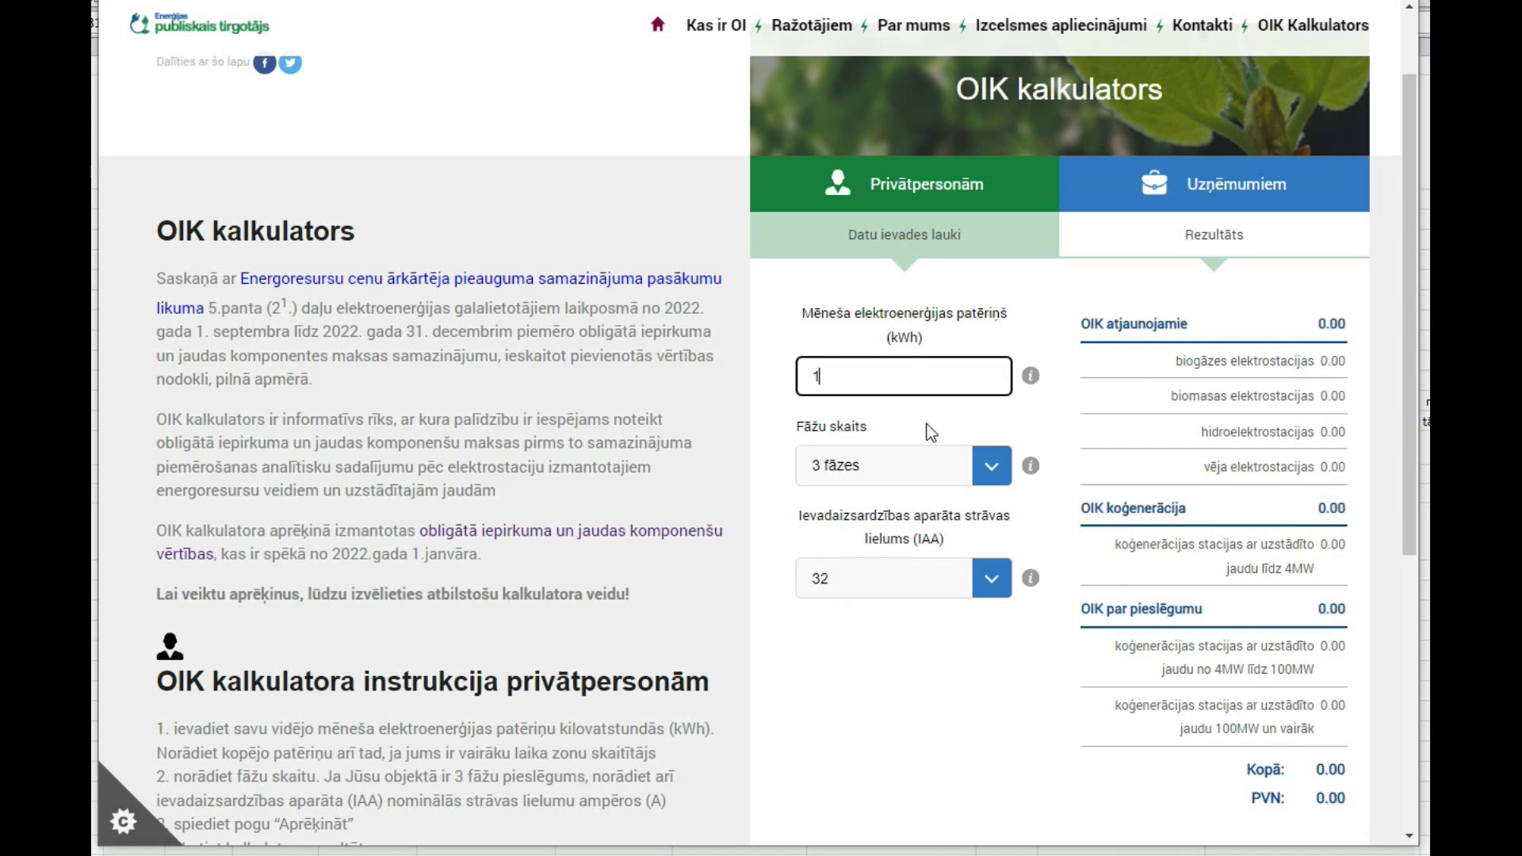
left_click(1278, 596)
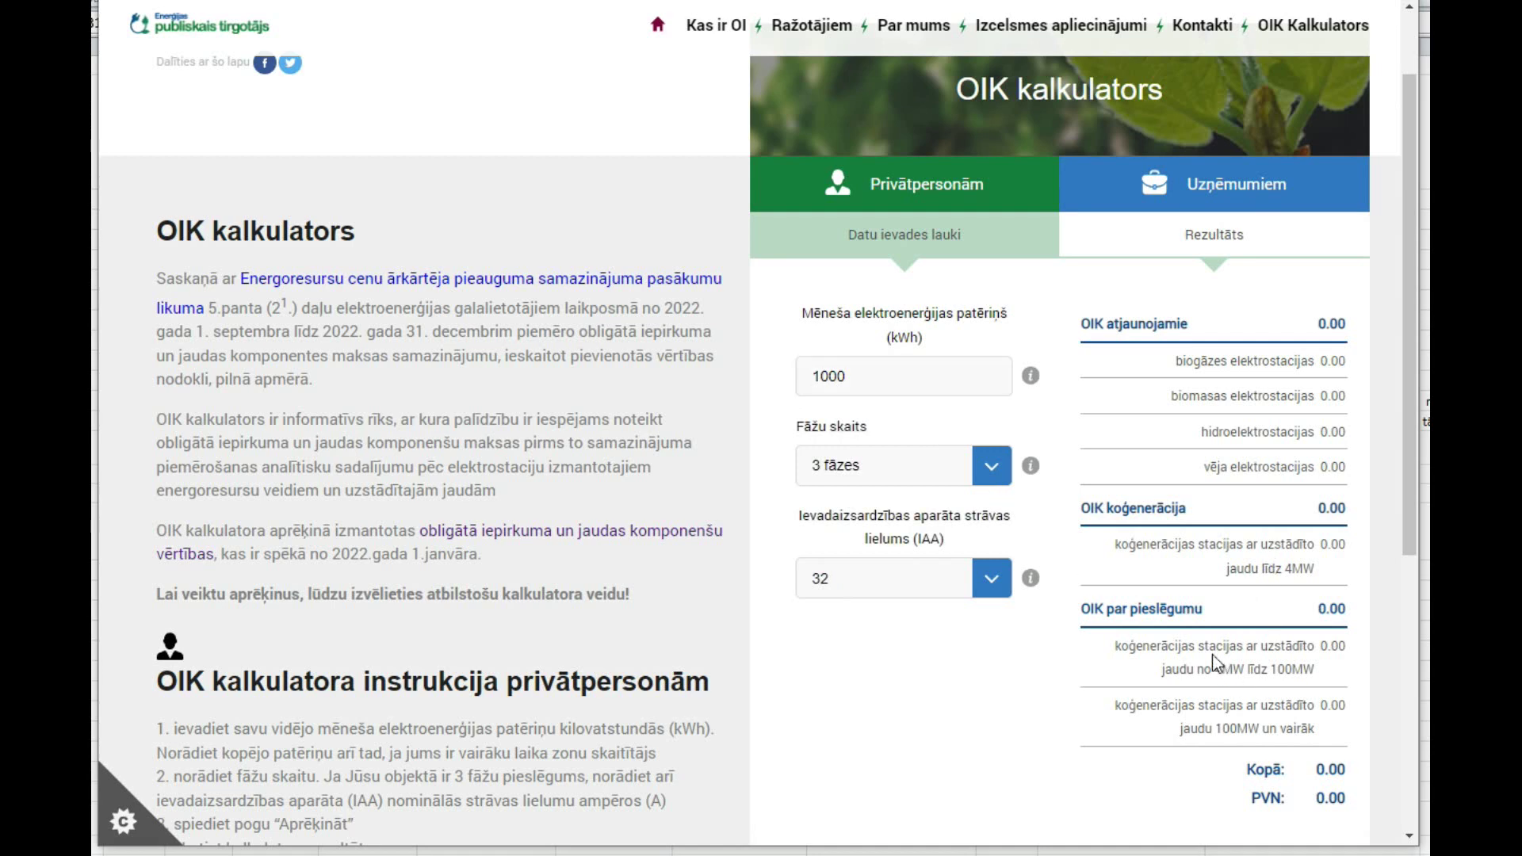
scroll(1211, 654, "down", 1)
left_click(982, 773)
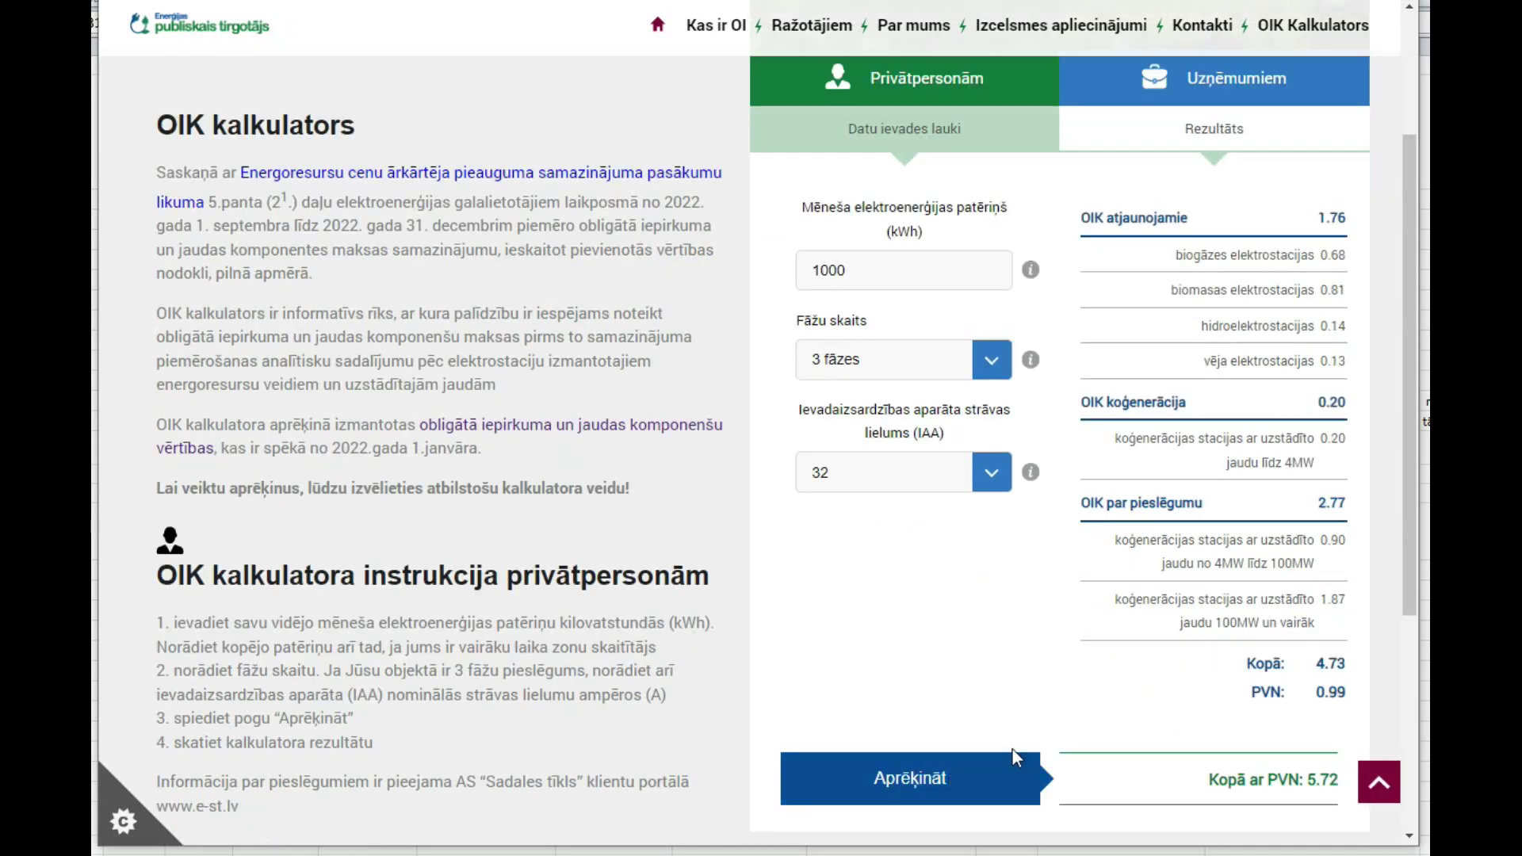
Step: Review the OIK calculation breakdown, highlighting the OIK par pieslēgumu amount and the total including VAT
scroll(1410, 11, "up", 3)
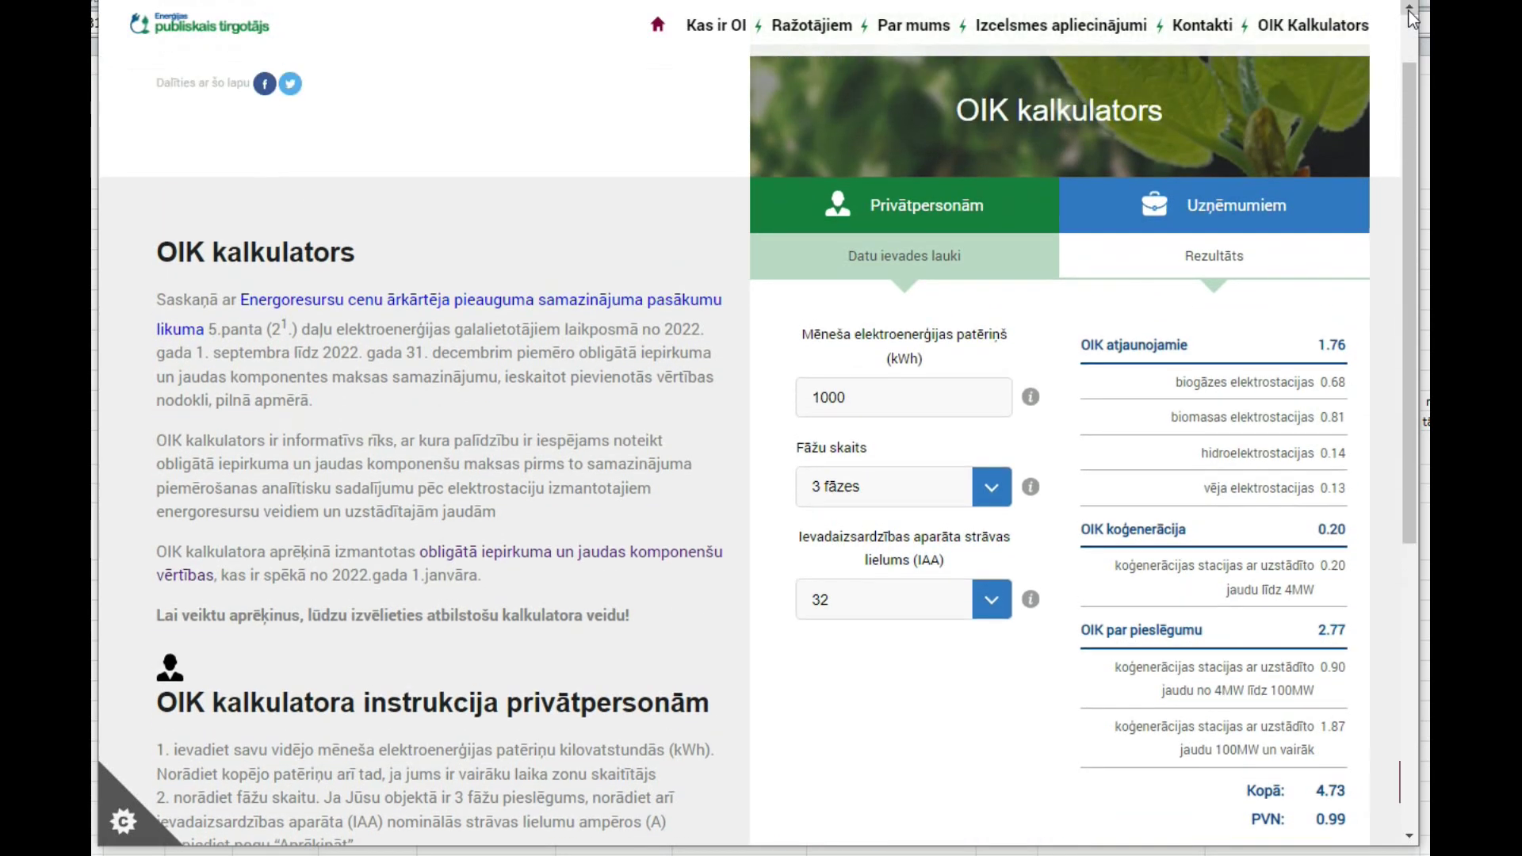
scroll(1412, 15, "up", 1)
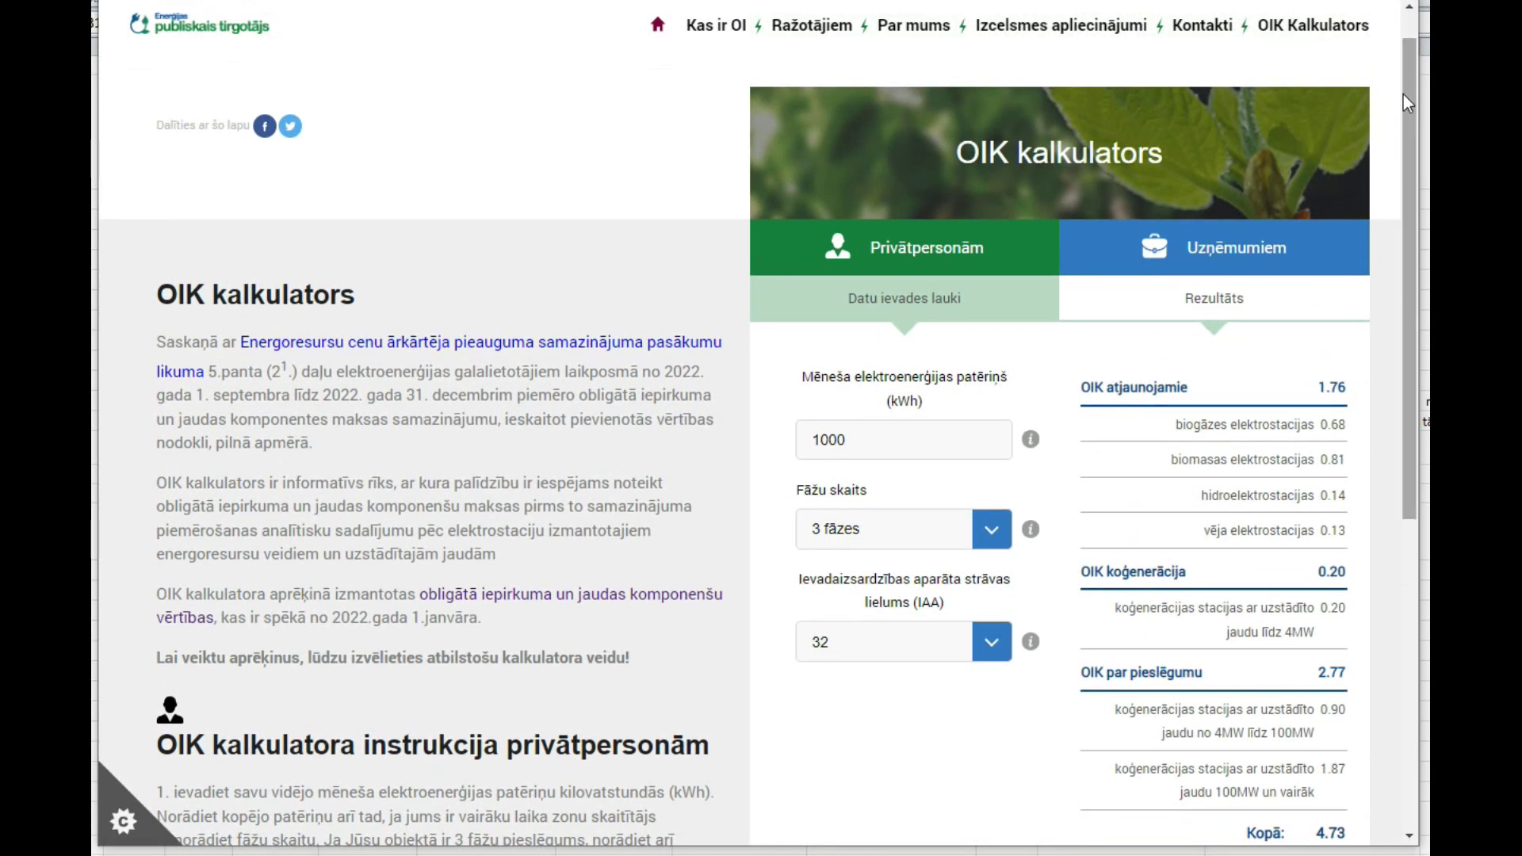
scroll(1411, 12, "up", 1)
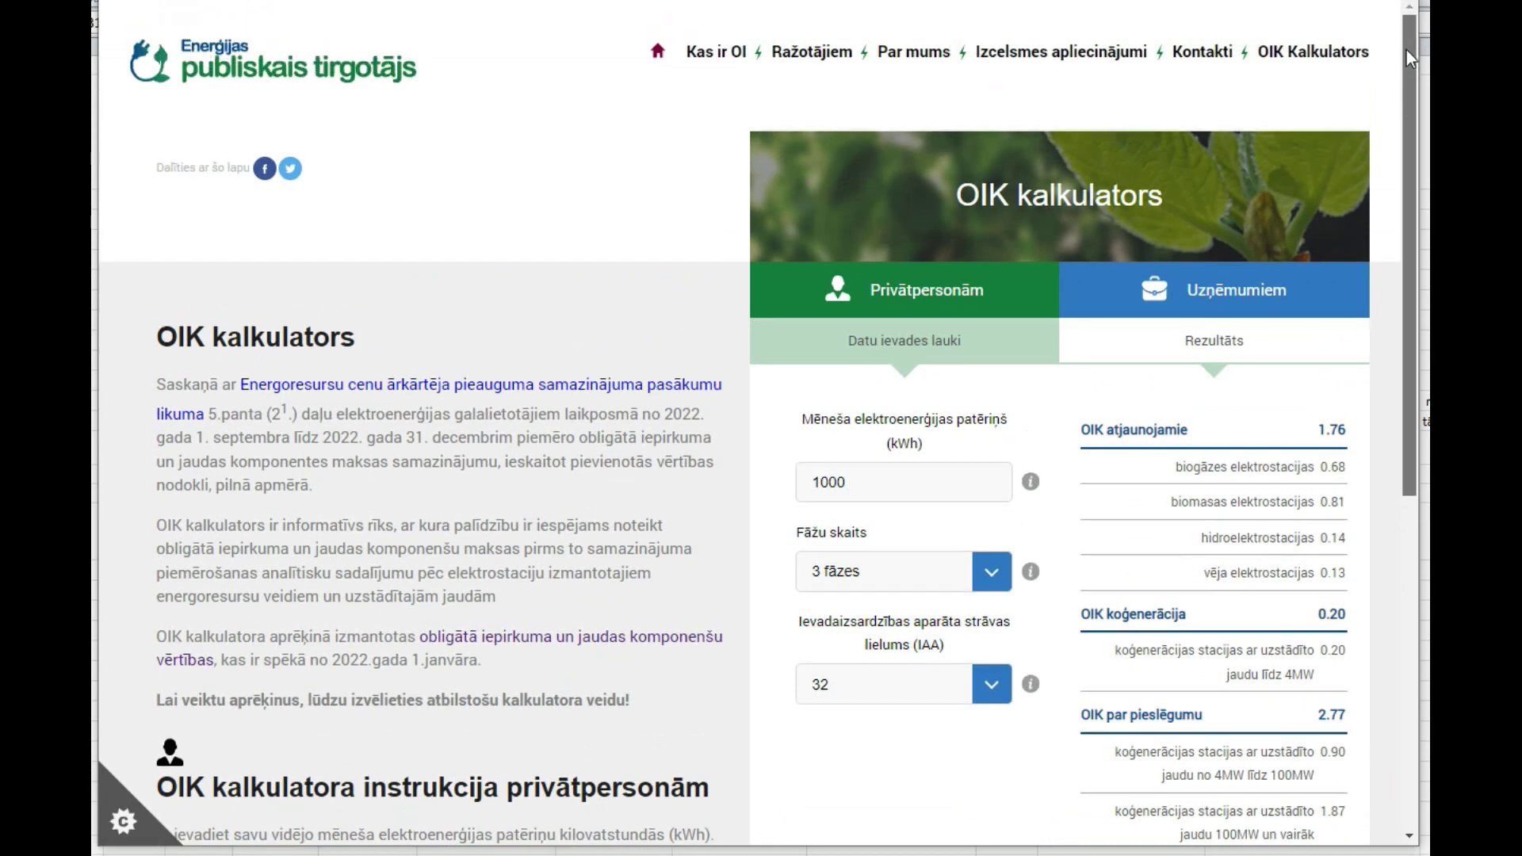
left_click_drag(1409, 57, 1411, 187)
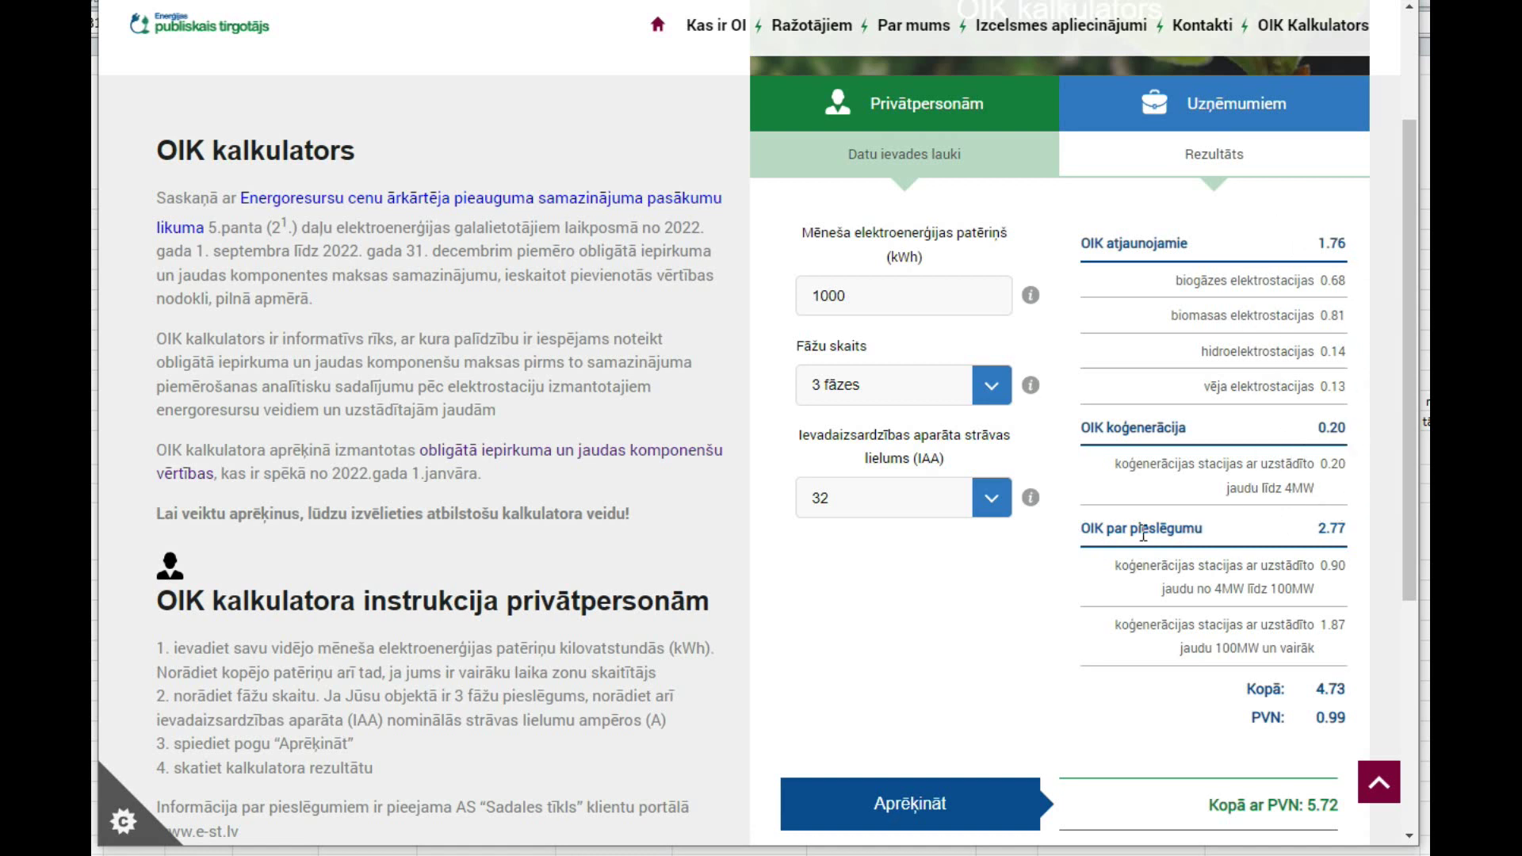
double_click(1346, 531)
left_click_drag(1340, 805, 1312, 805)
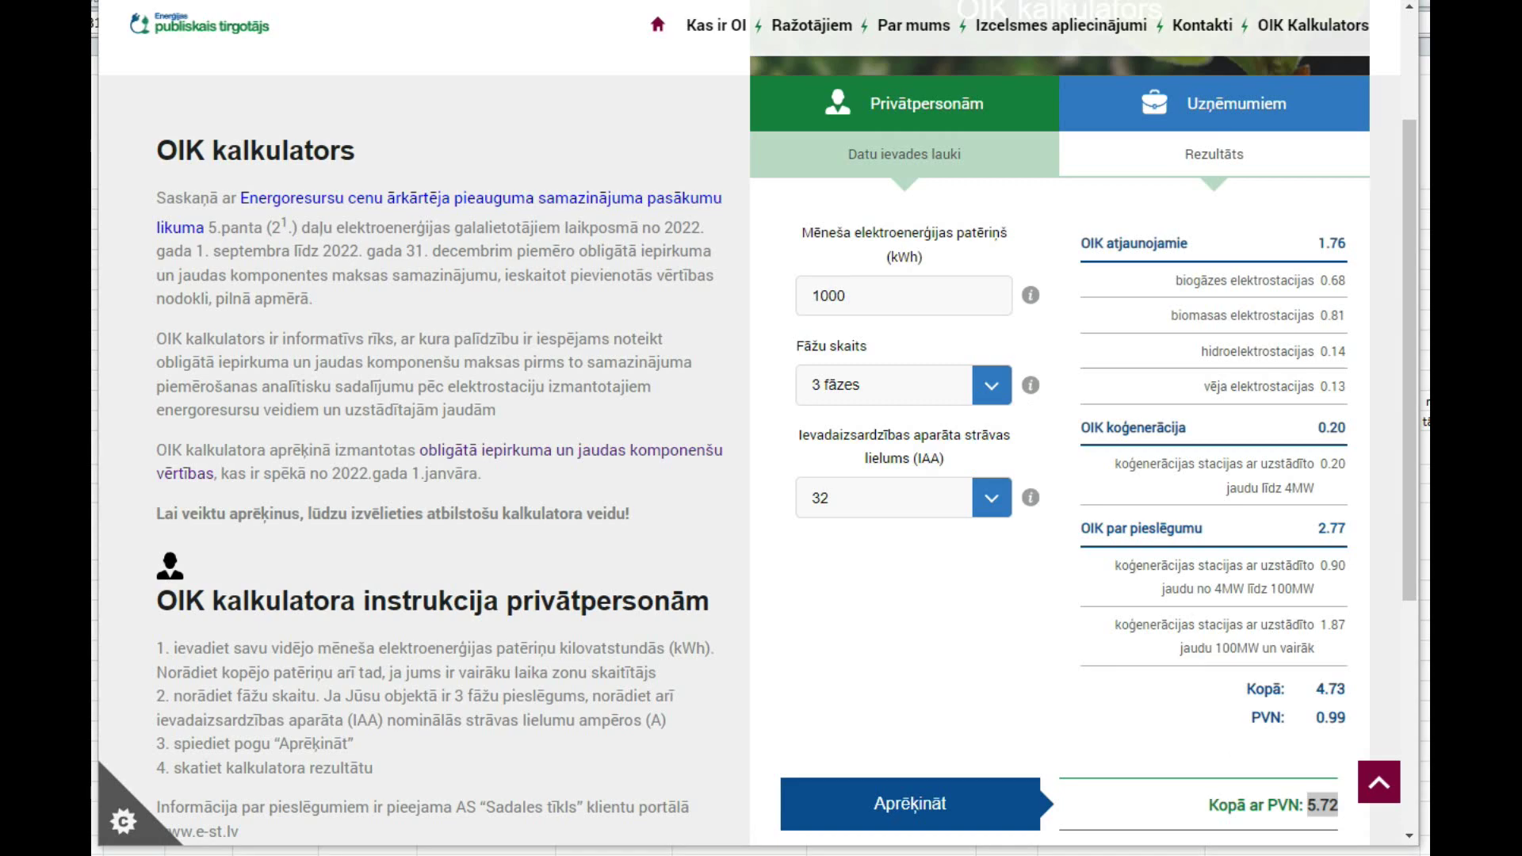
Step: Switch back to the Excel workbook and inspect month 1 in the upper table, from the distribution rate through to the overall total
key("alt+Tab")
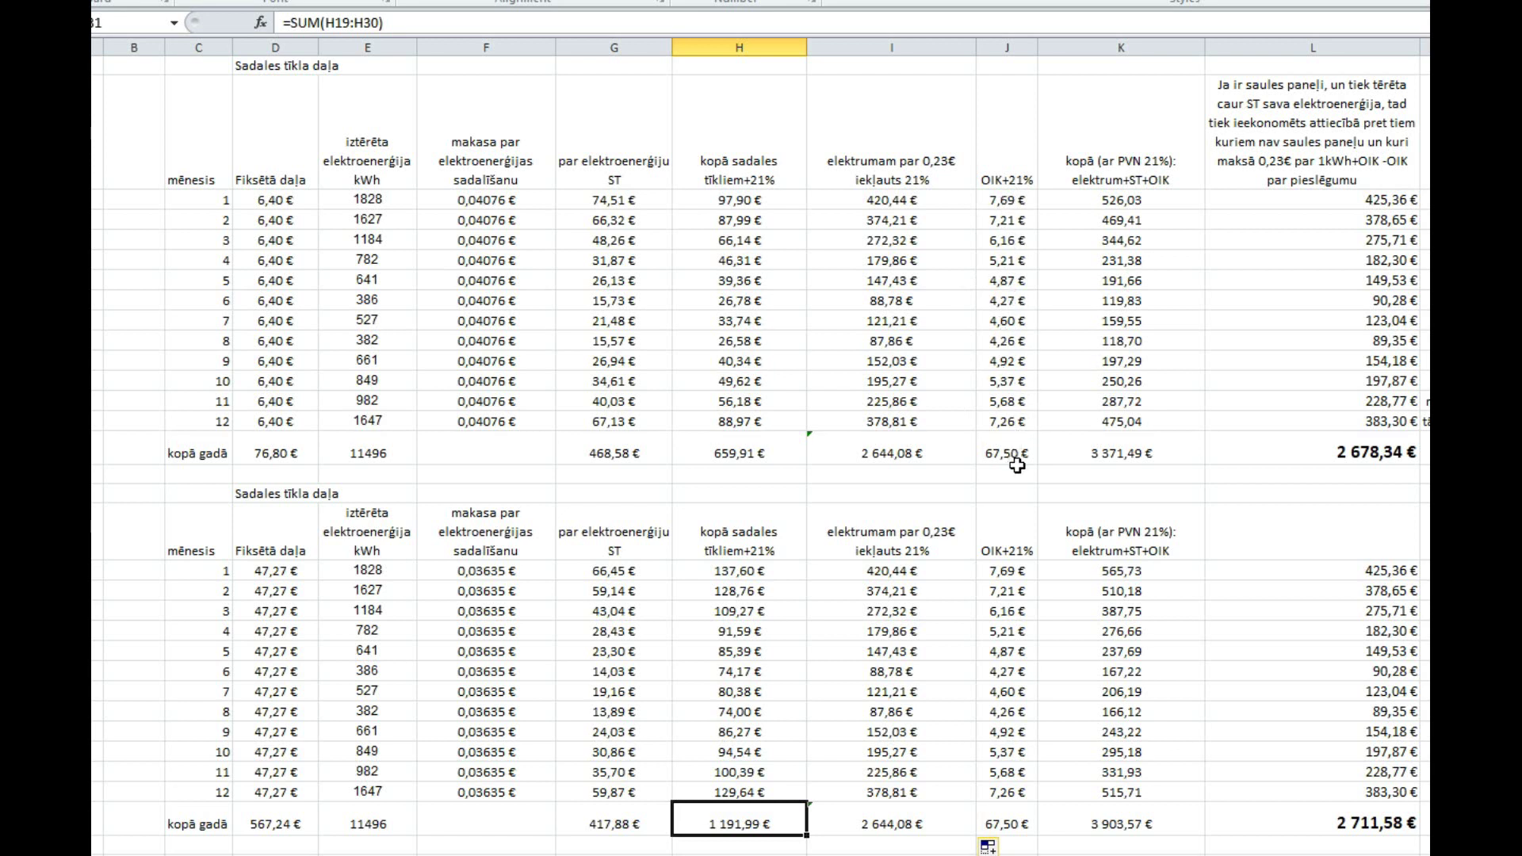
left_click(480, 202)
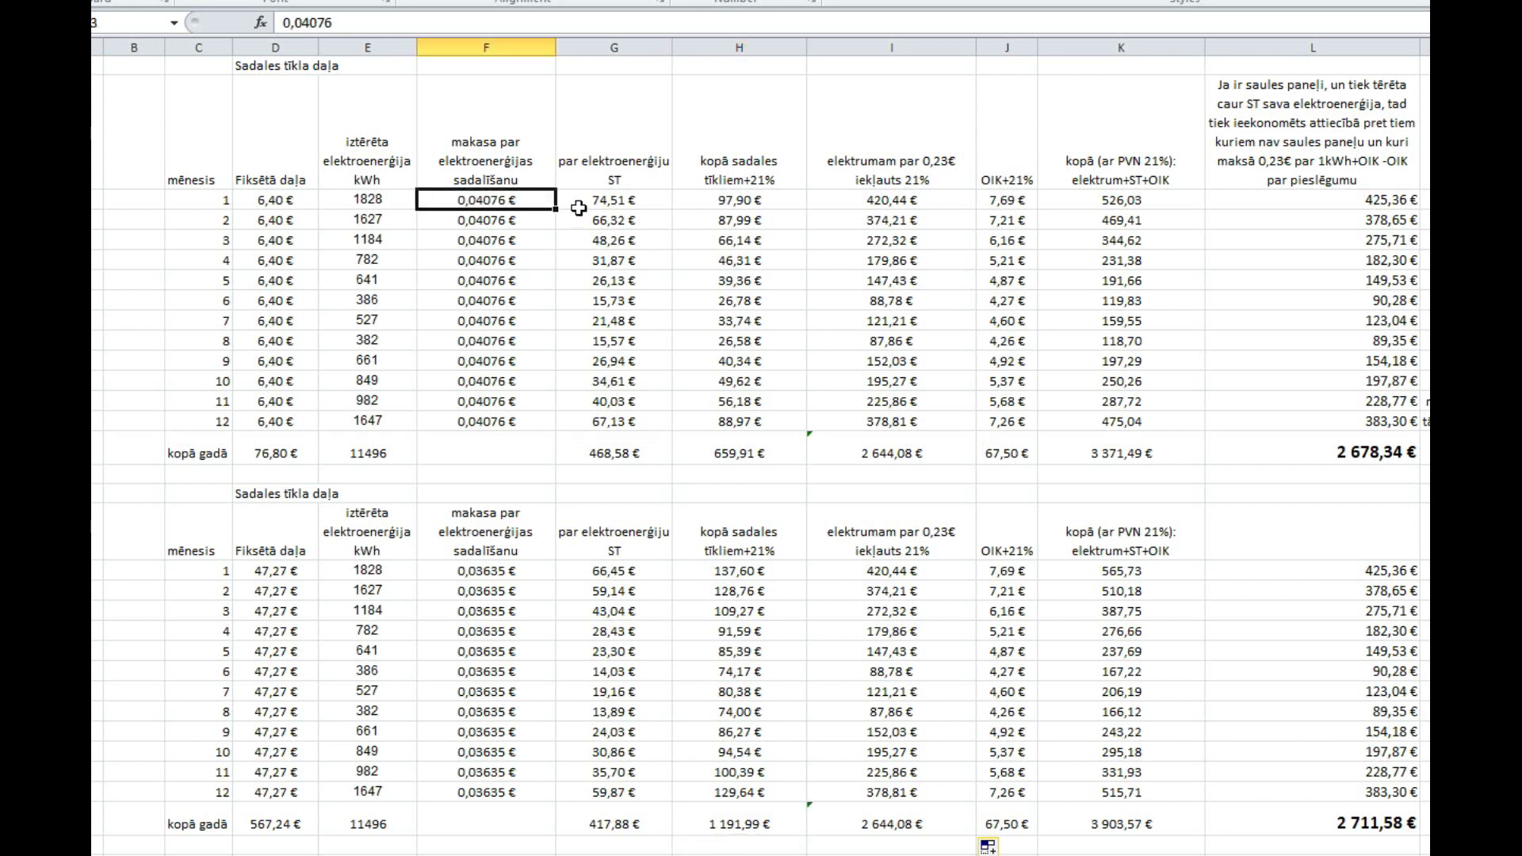
left_click(607, 203)
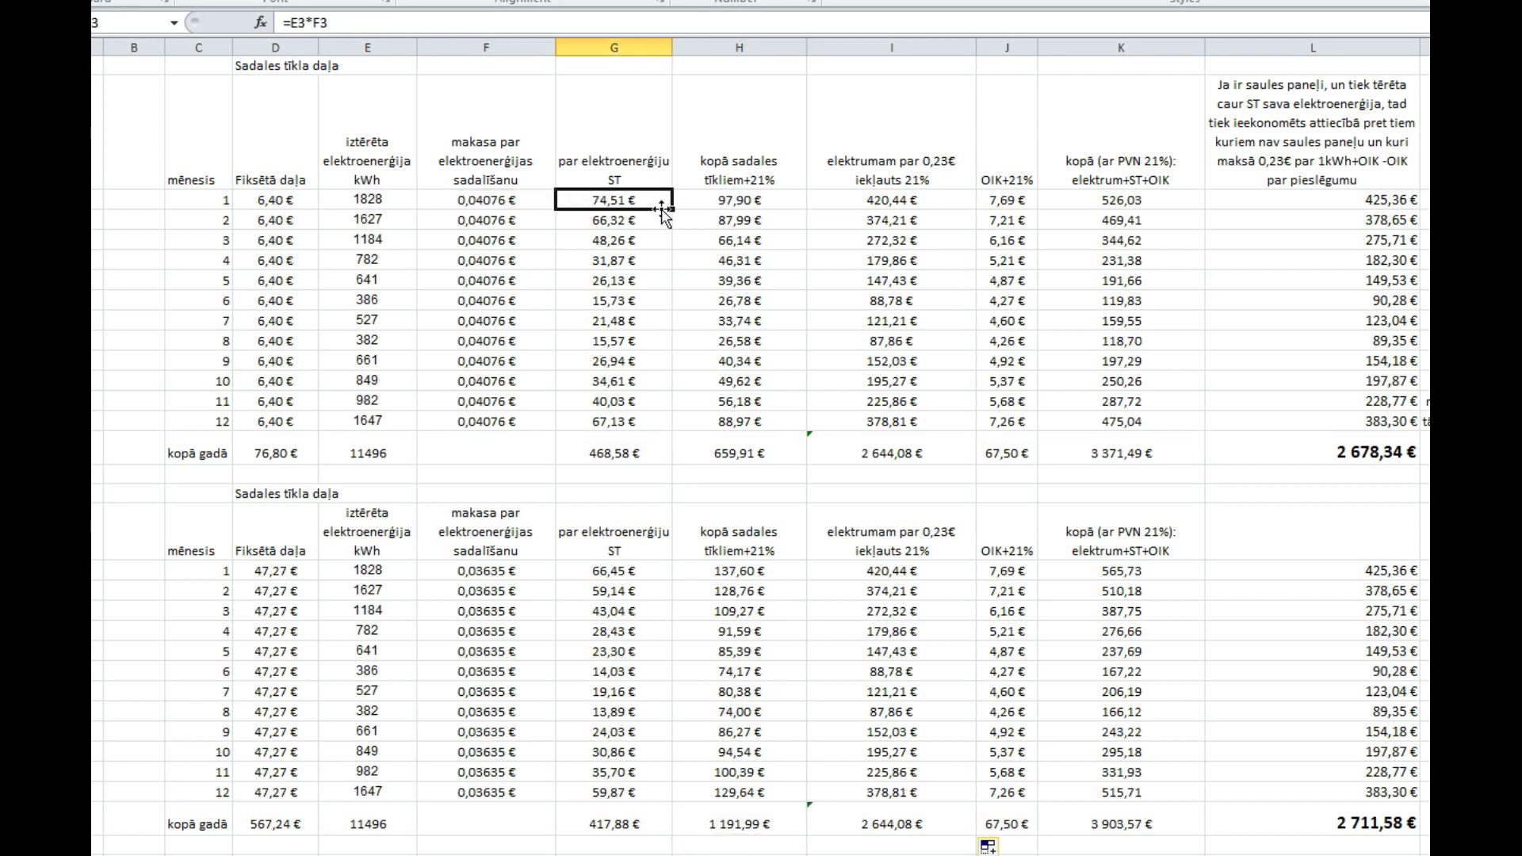
left_click(755, 202)
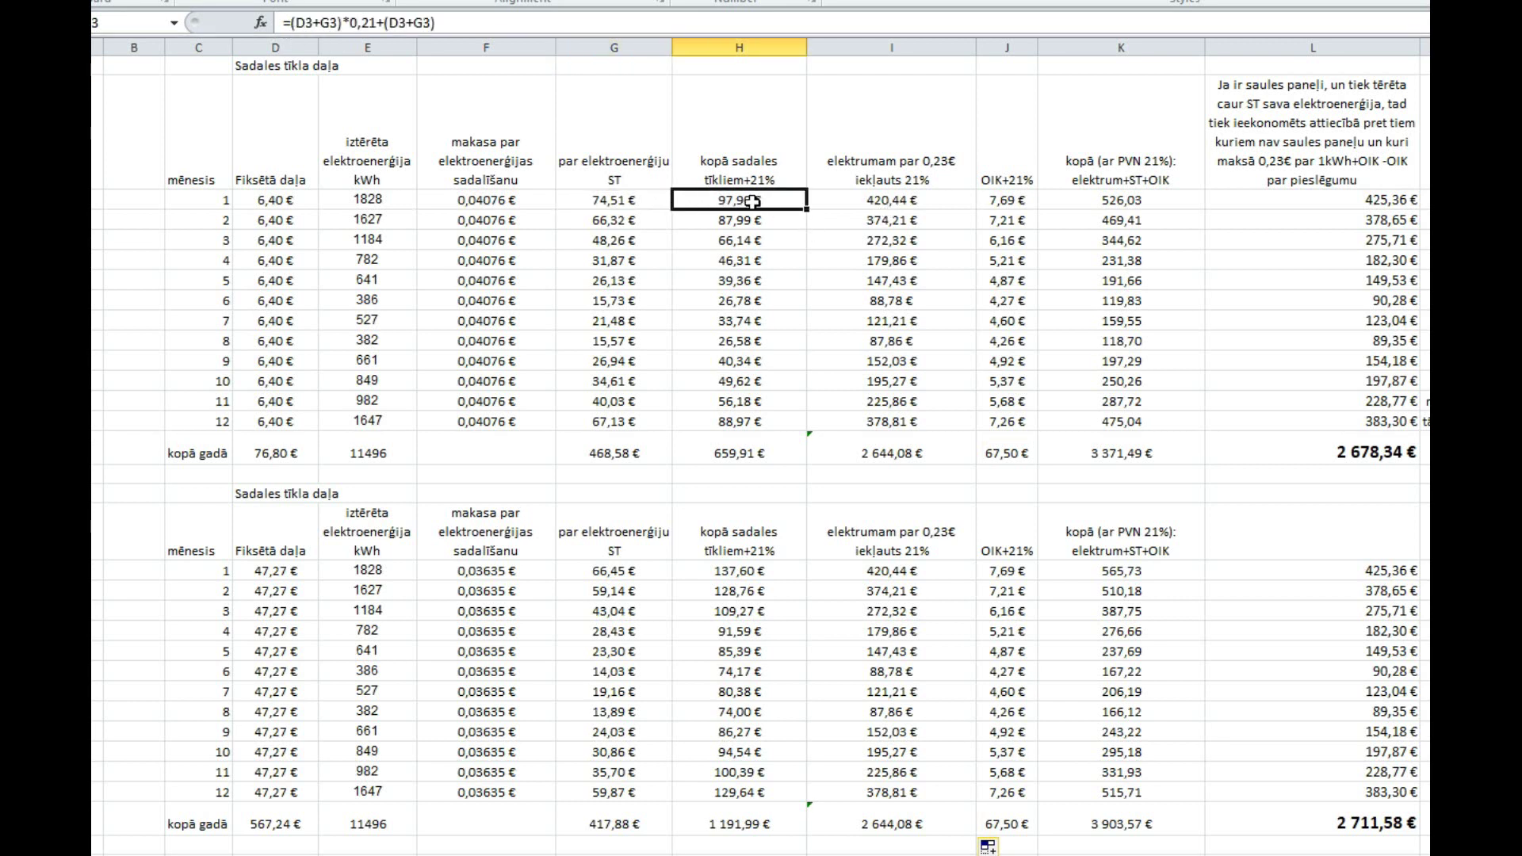
left_click(886, 201)
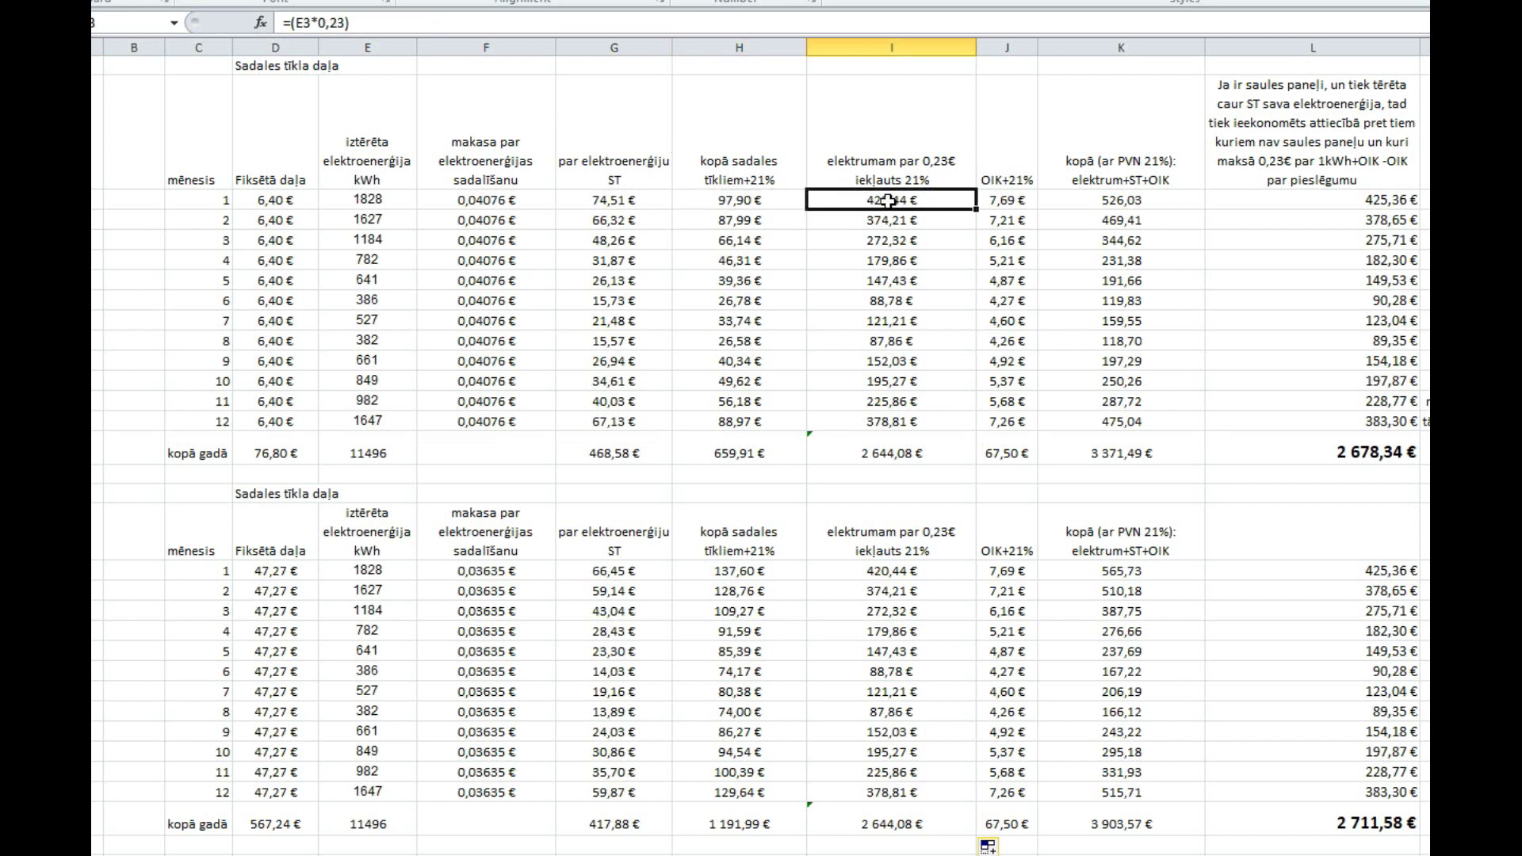
left_click(1012, 203)
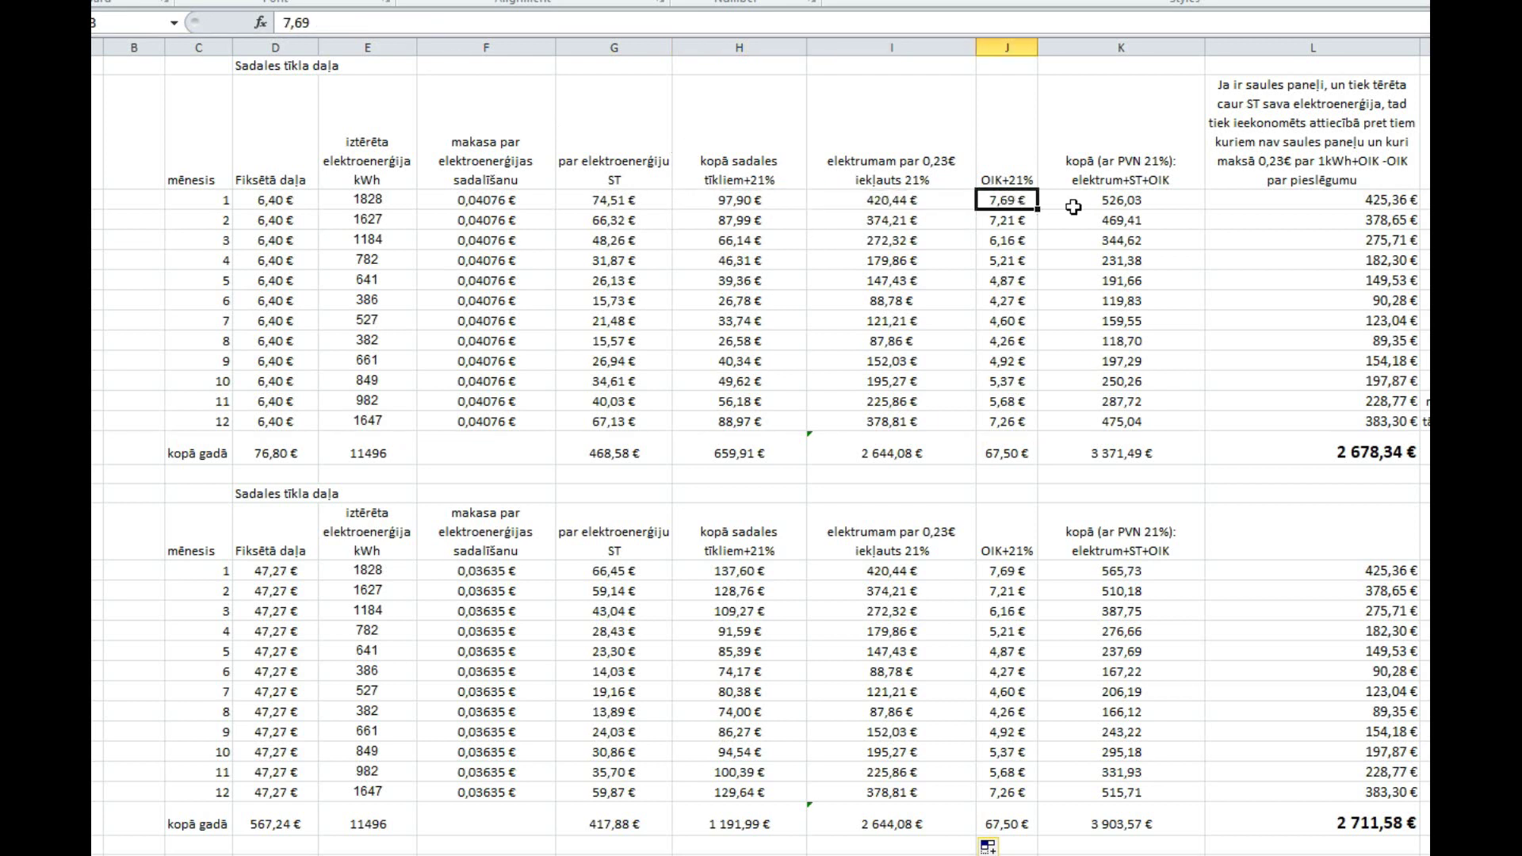
left_click(1126, 202)
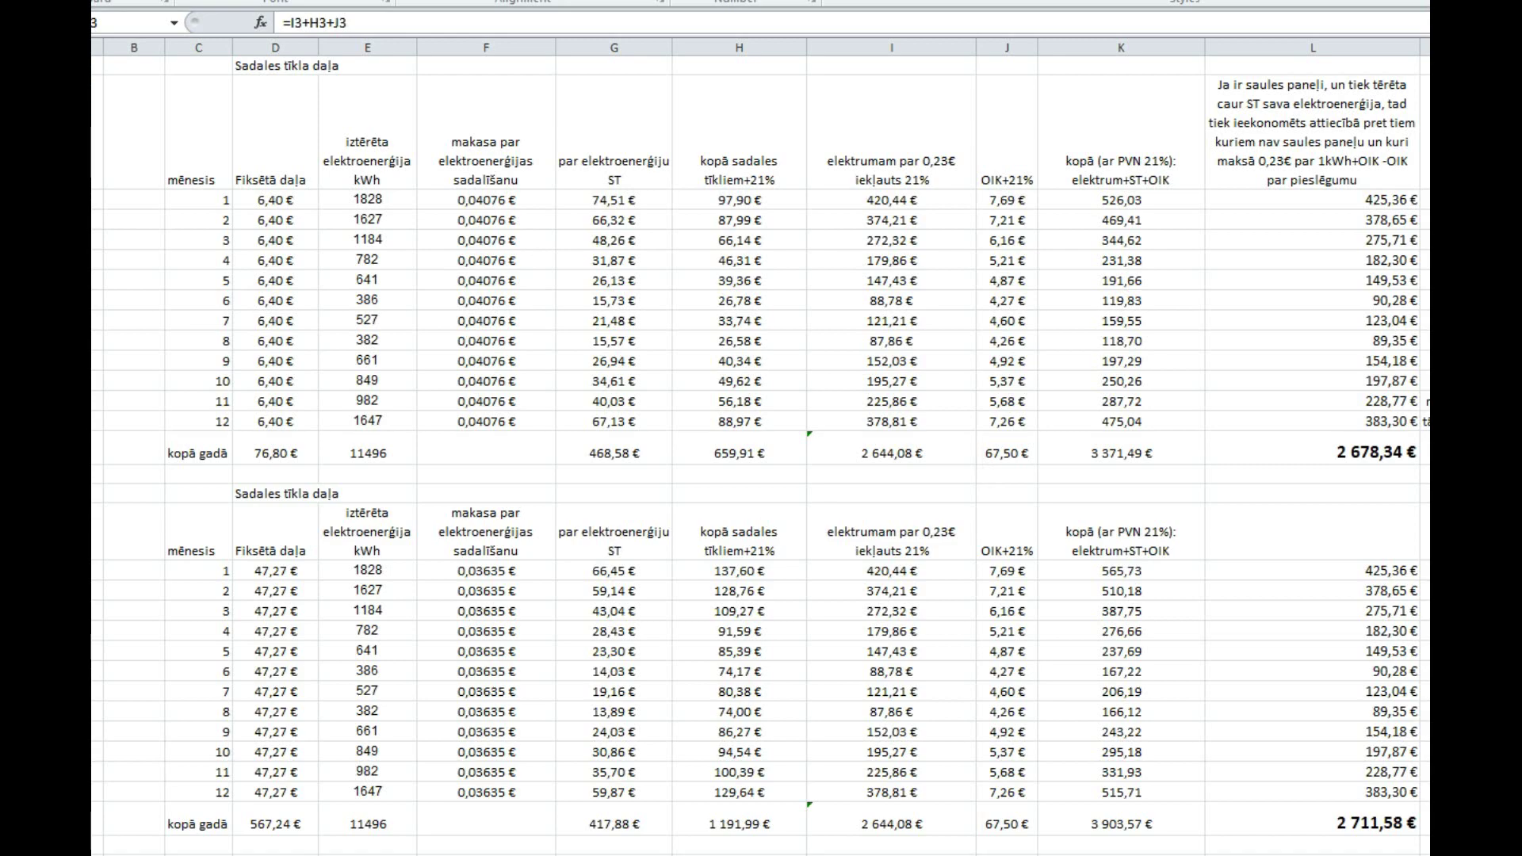
Step: Recheck the OIK calculator result, return to Excel and inspect the lower table's annual savings, electricity, OIK, overall and network totals
key("alt+Tab")
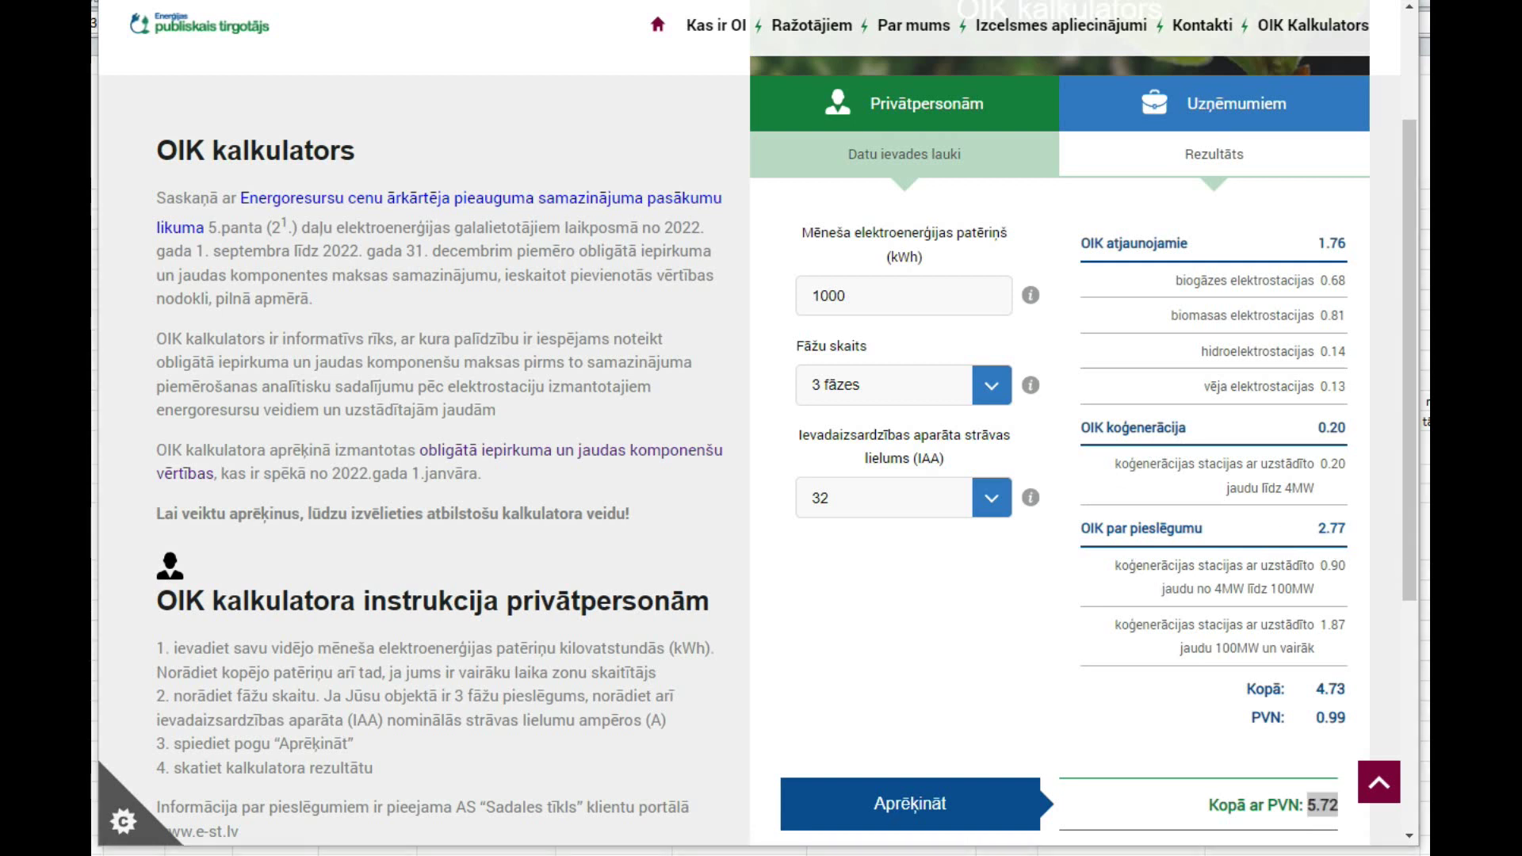
key("alt+Tab")
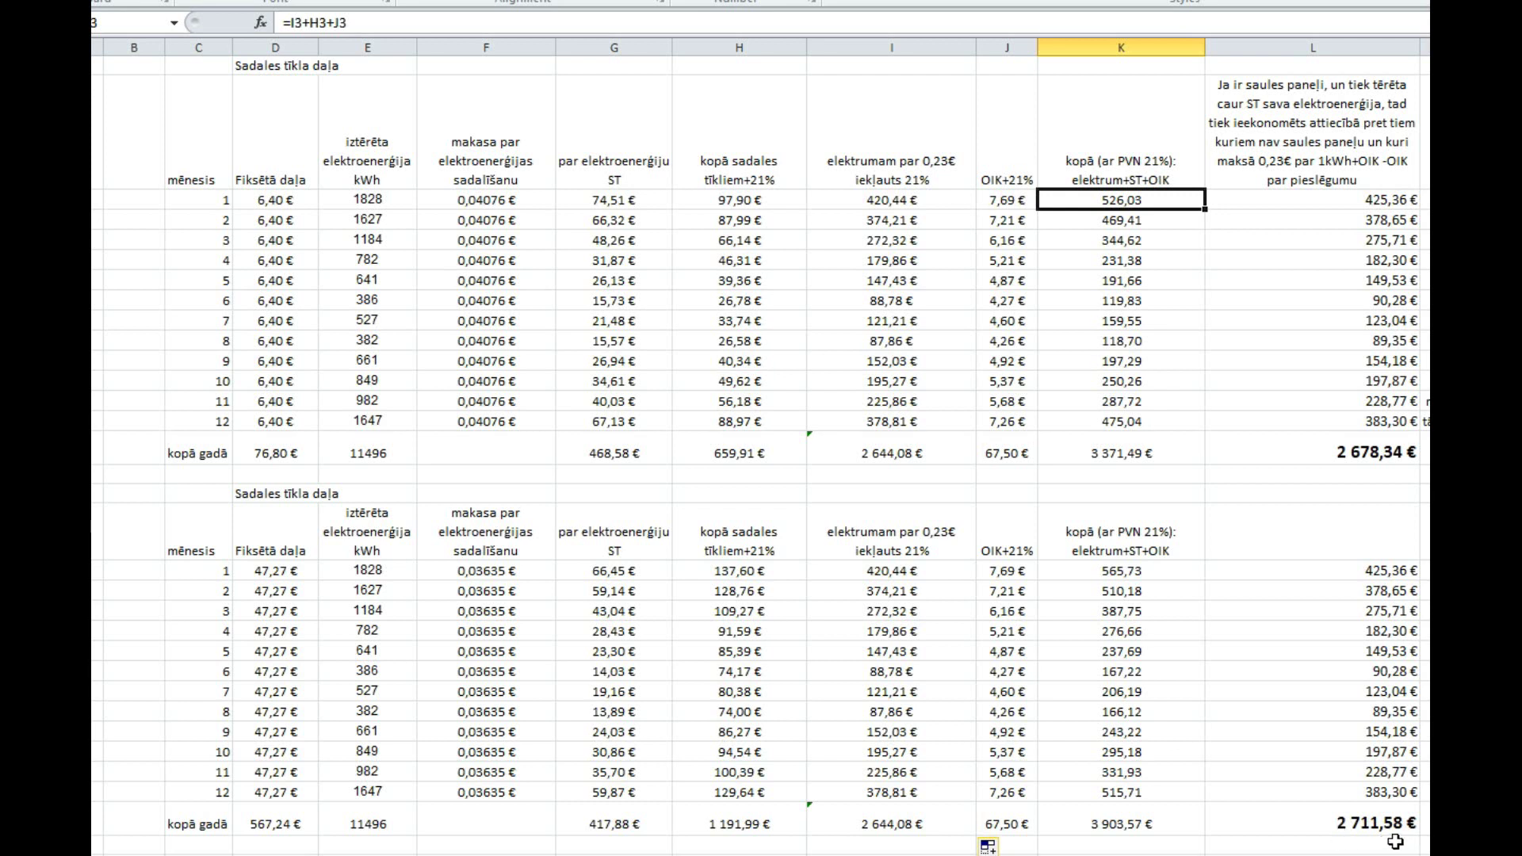
left_click(1374, 825)
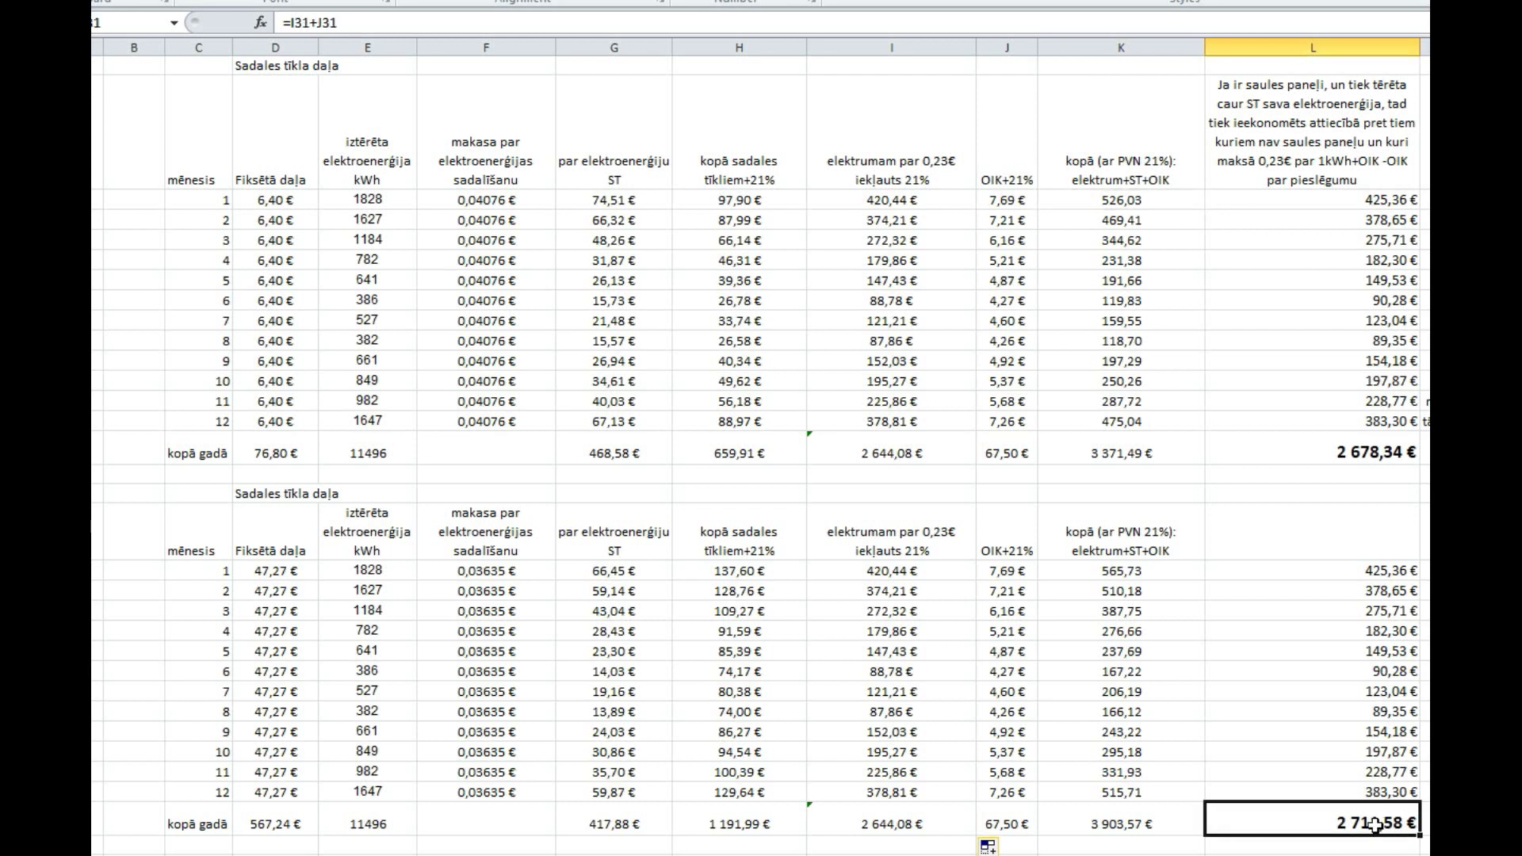
left_click(916, 828)
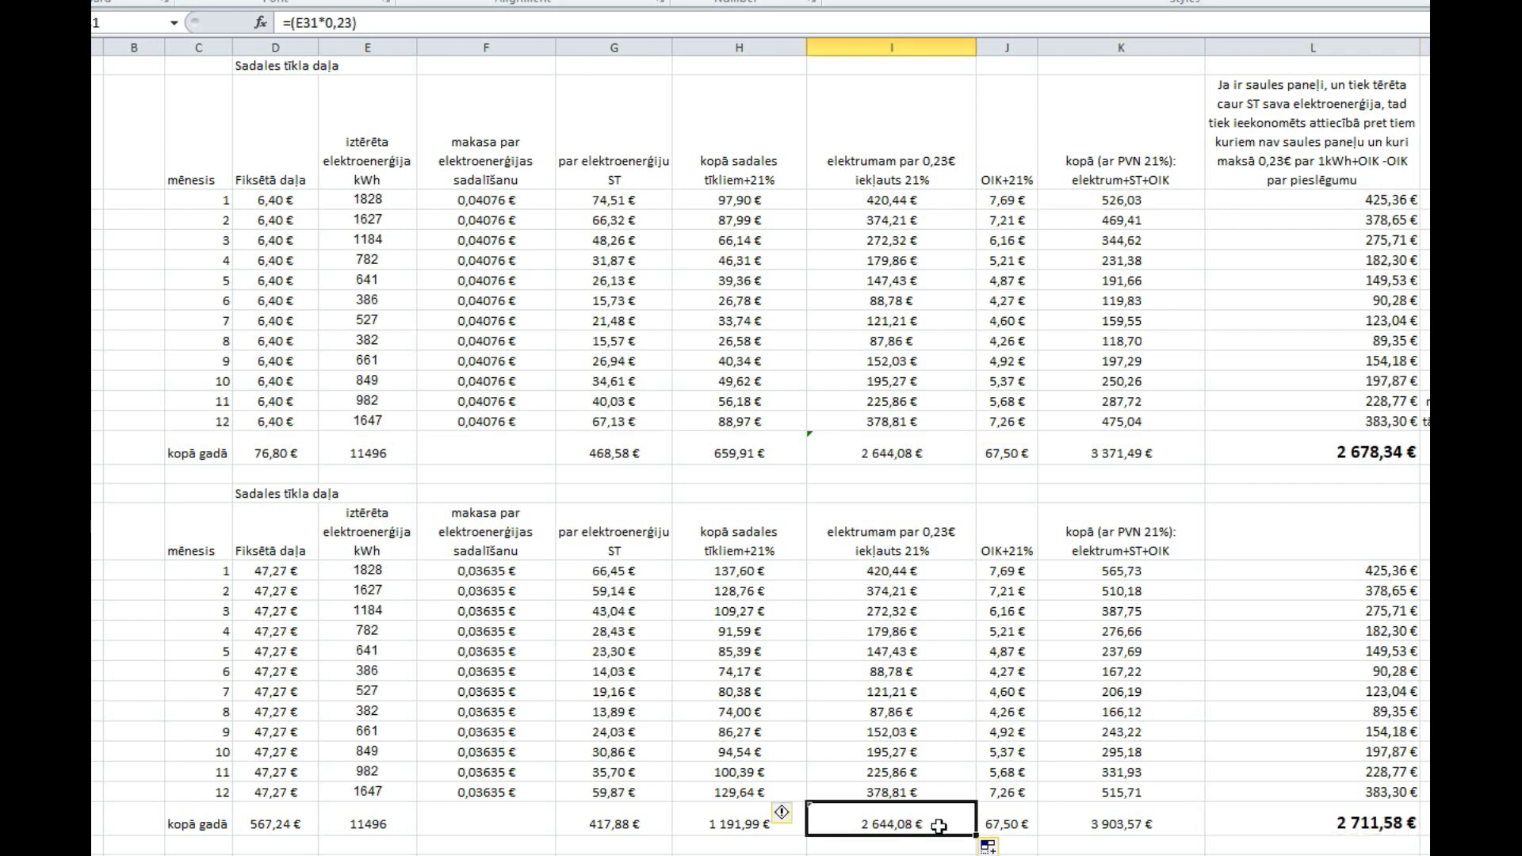
left_click(1025, 825)
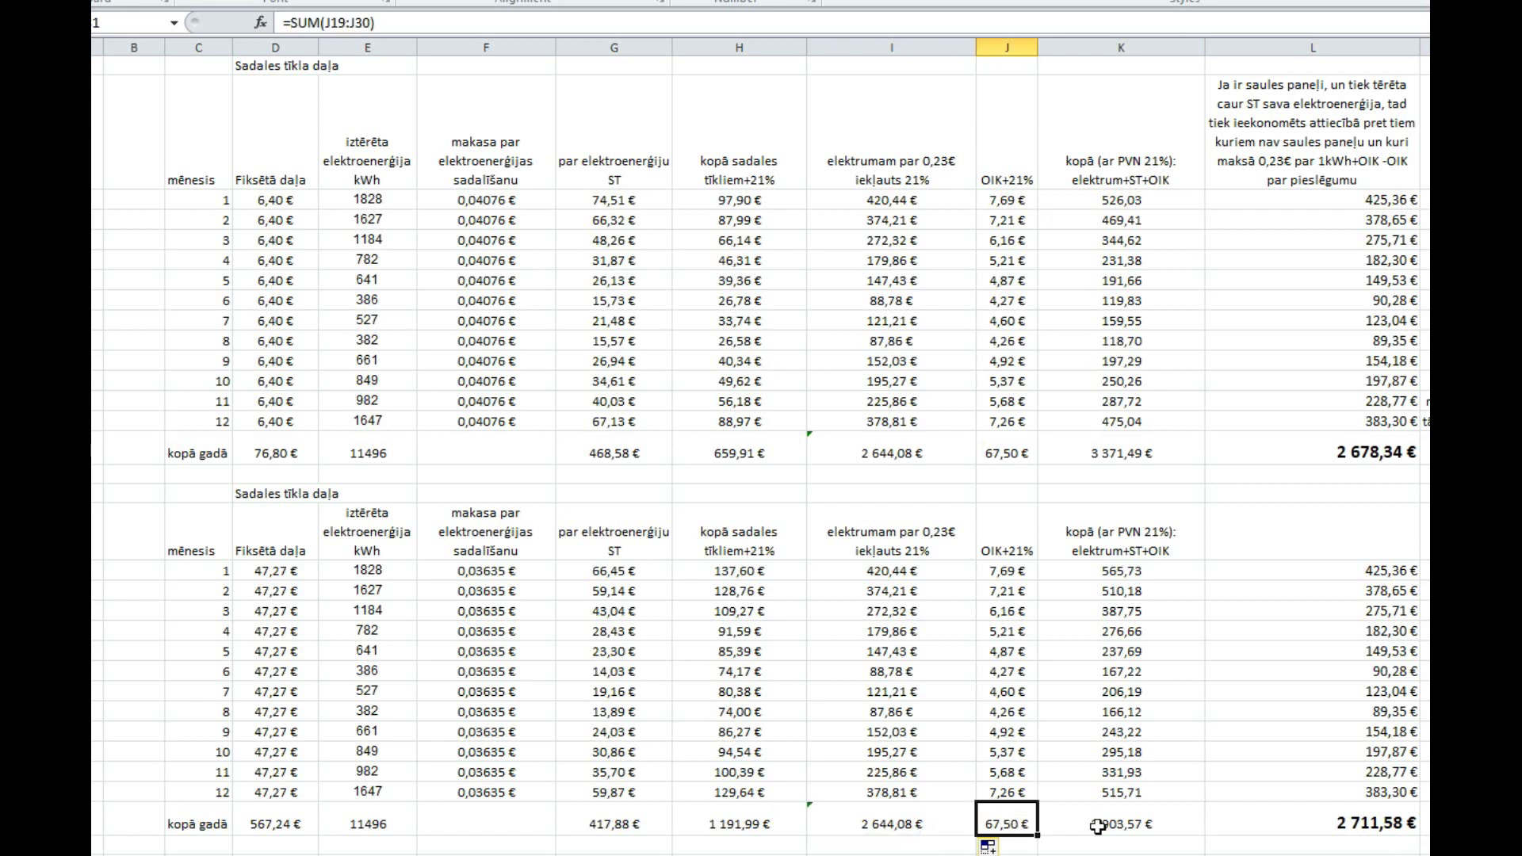
left_click(1123, 829)
left_click(764, 824)
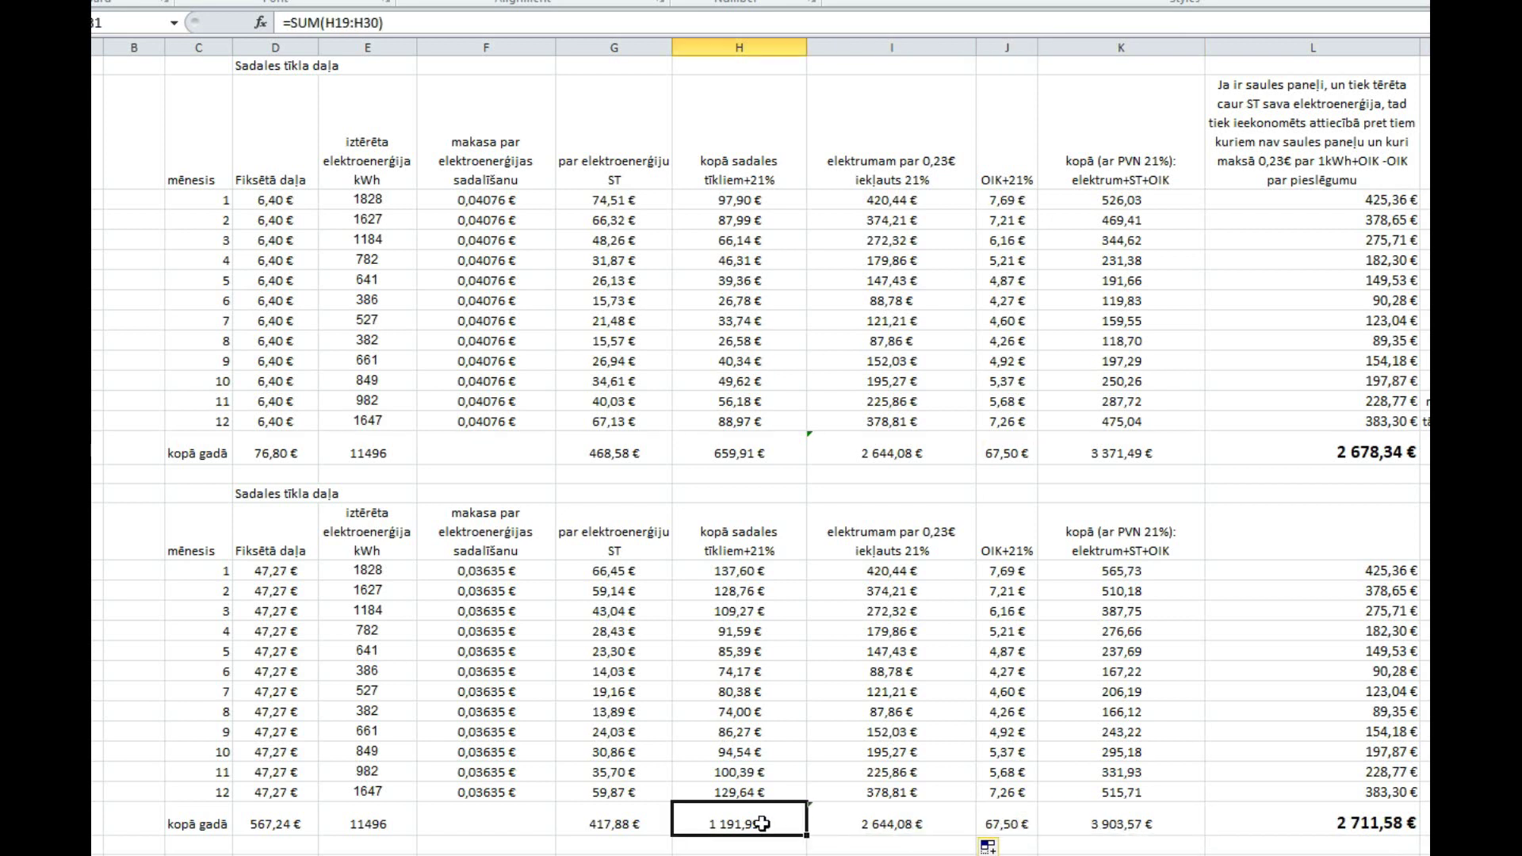
left_click(895, 825)
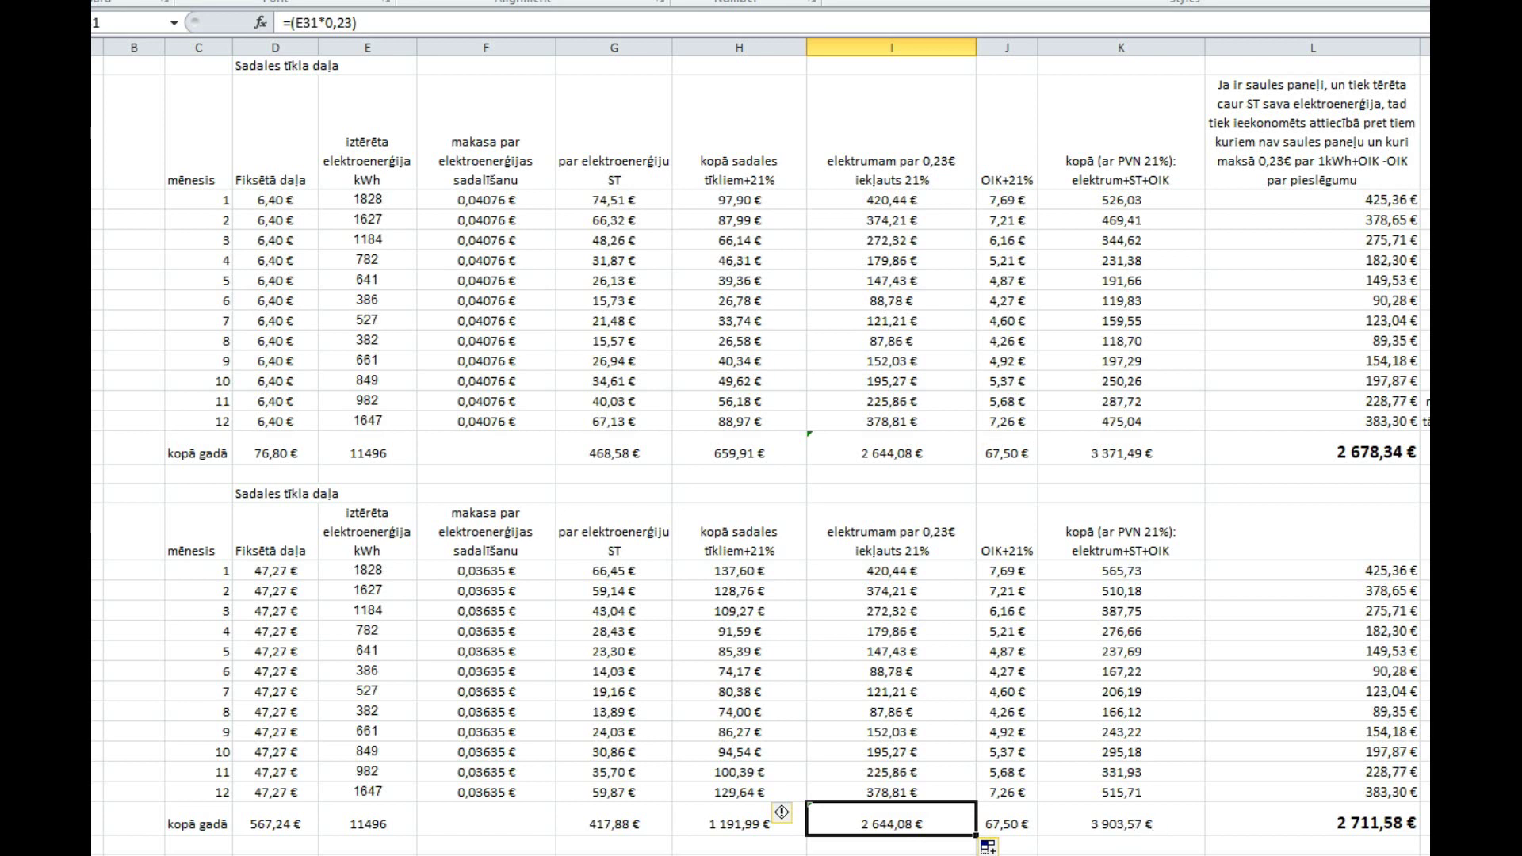
left_click(1003, 816)
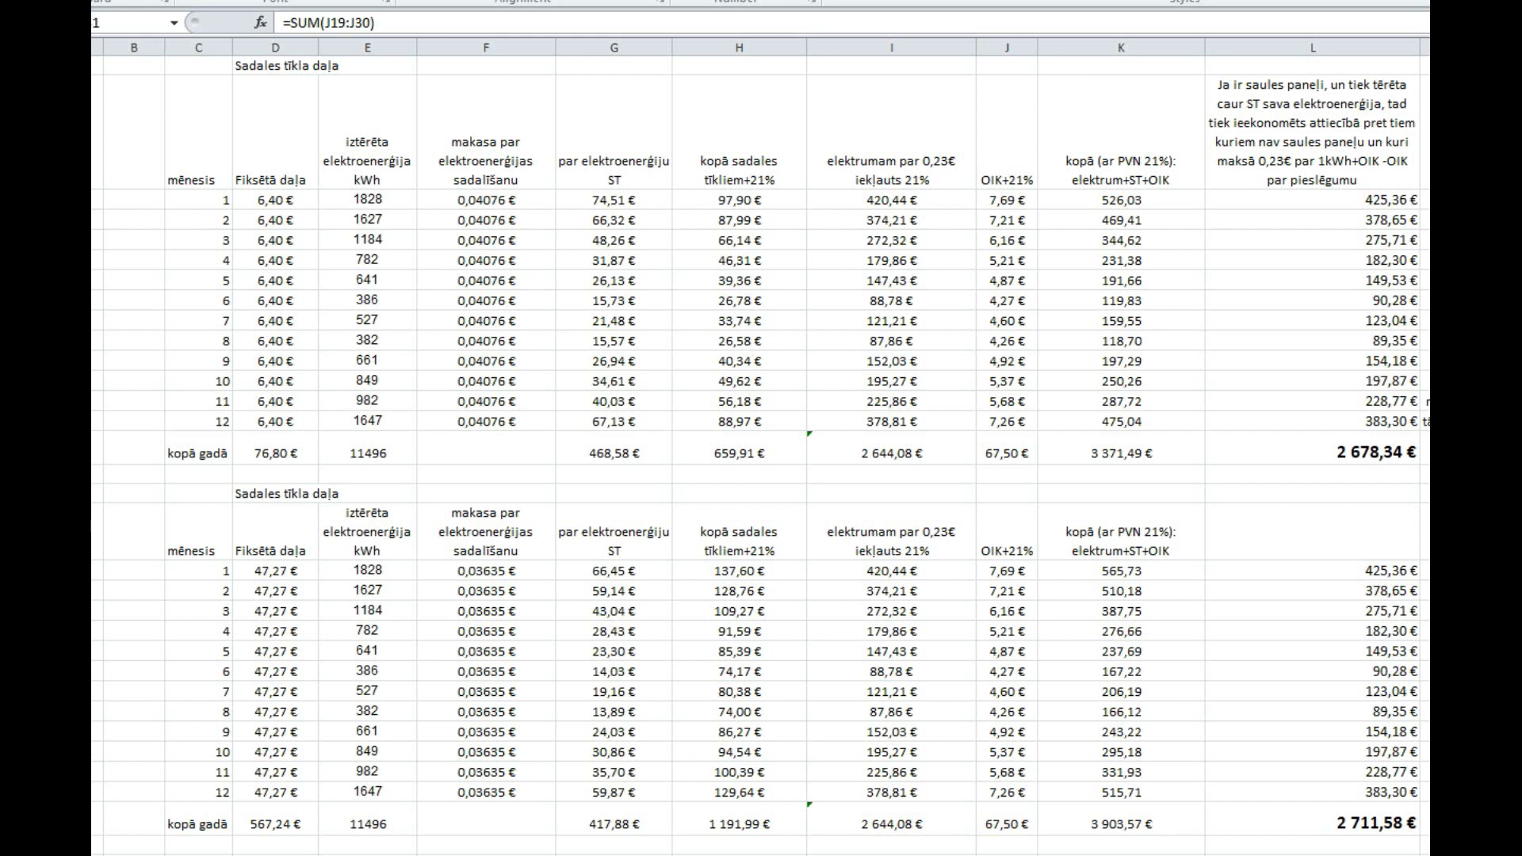
Step: Check the savings formulas: the upper table's annual total and month 12, followed by the lower table's monthly values through month 12
key("ctrl+v")
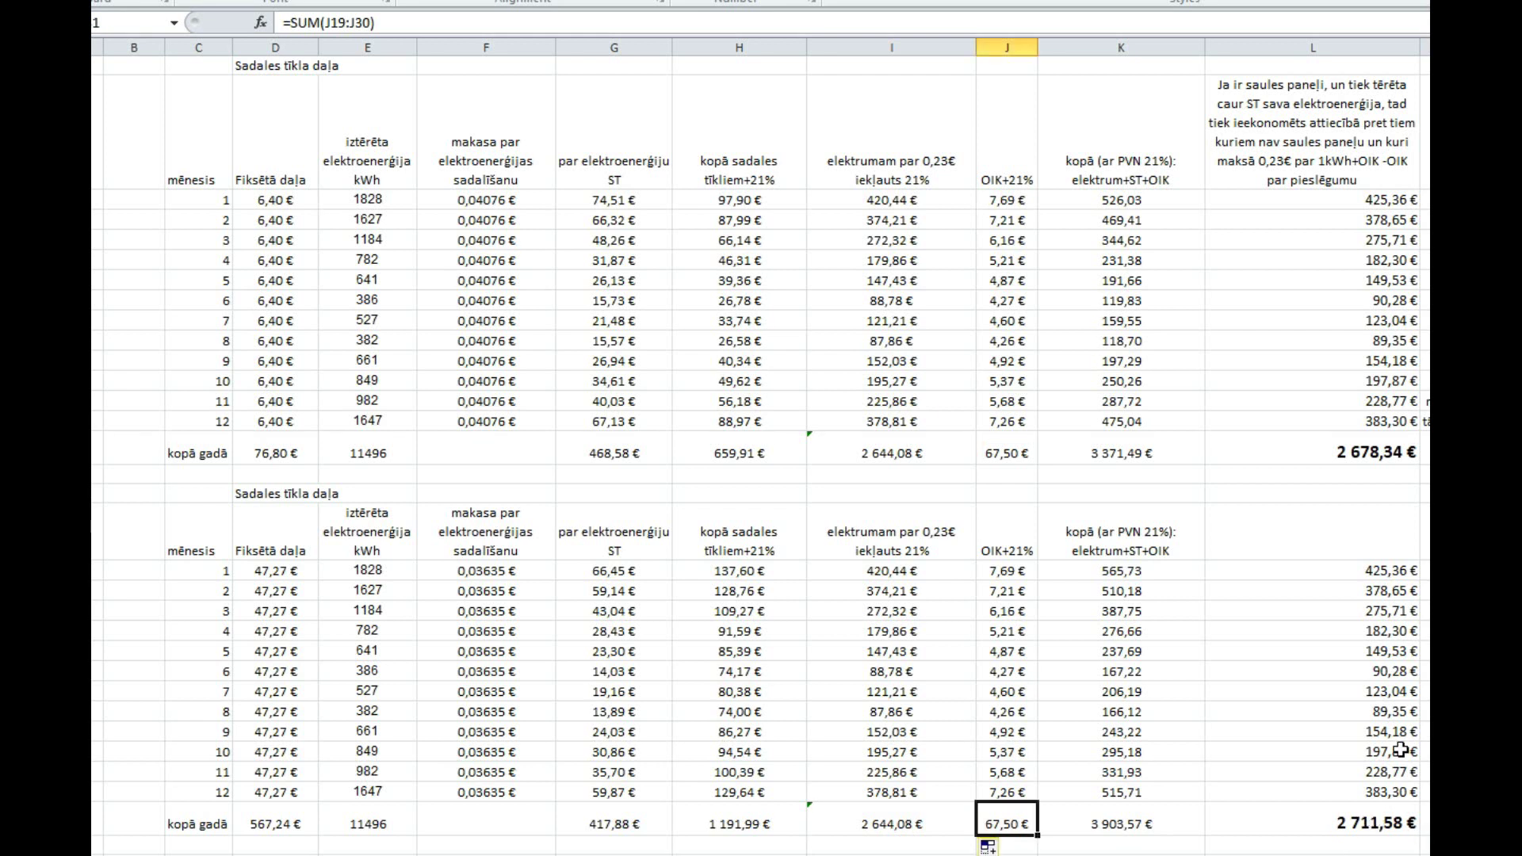
left_click(1371, 452)
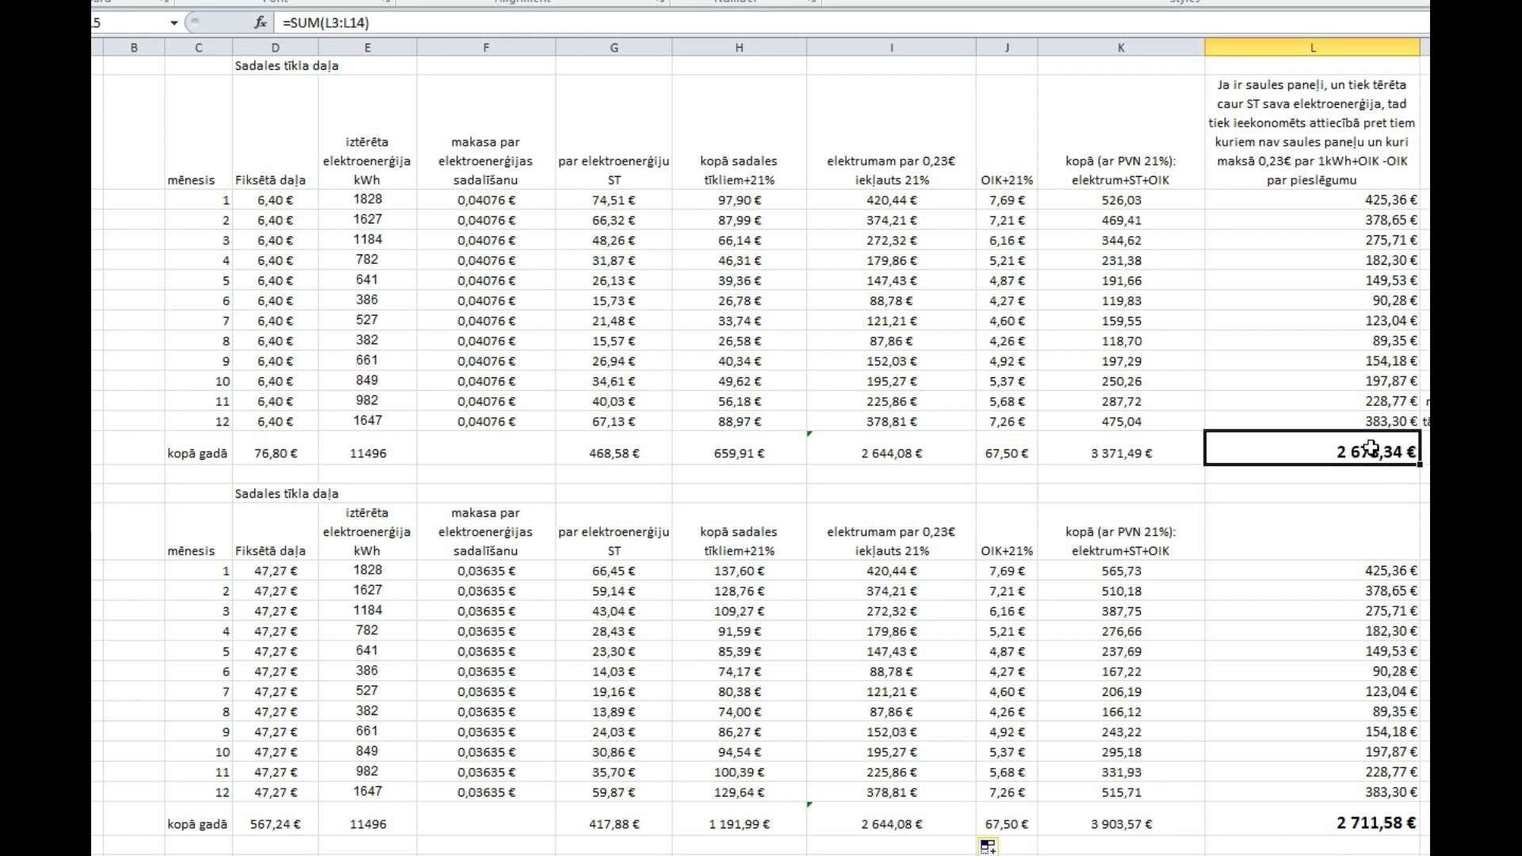
left_click(1380, 423)
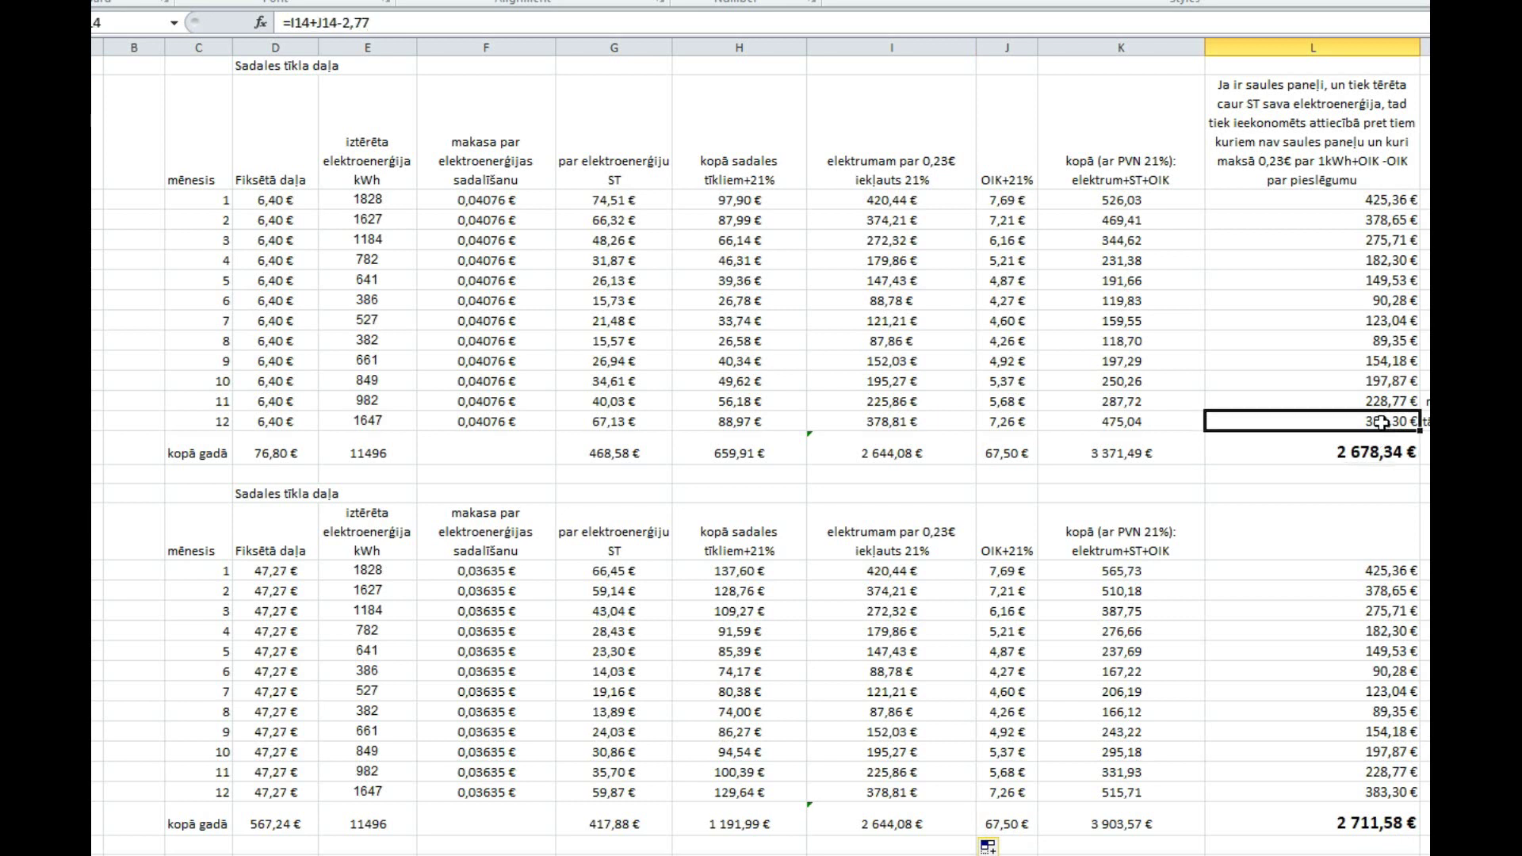
left_click(1390, 571)
left_click(1385, 611)
left_click(1392, 652)
left_click(1399, 710)
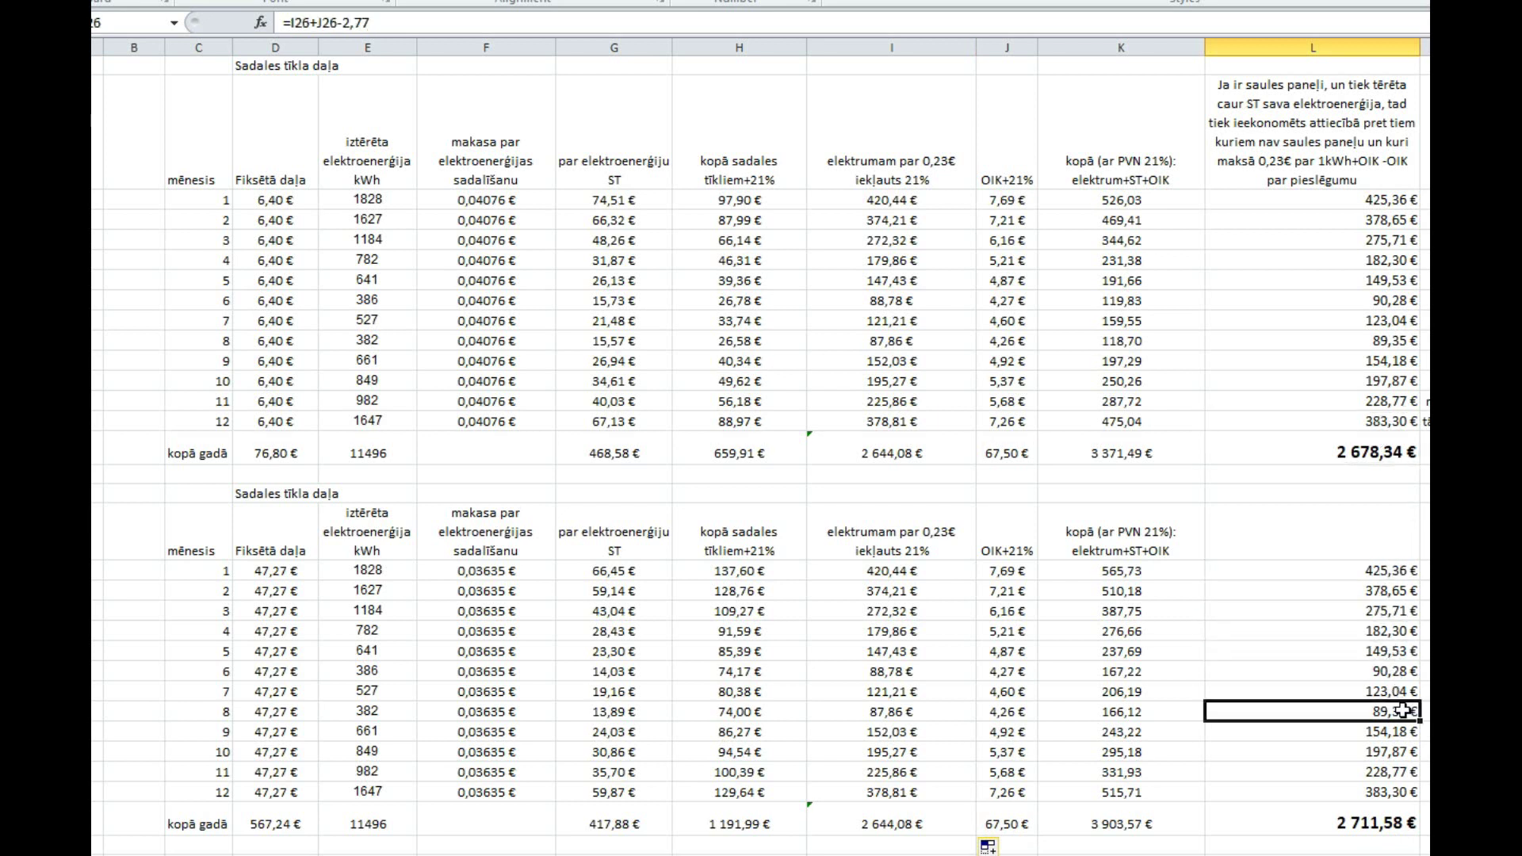
left_click(1401, 752)
left_click(1394, 792)
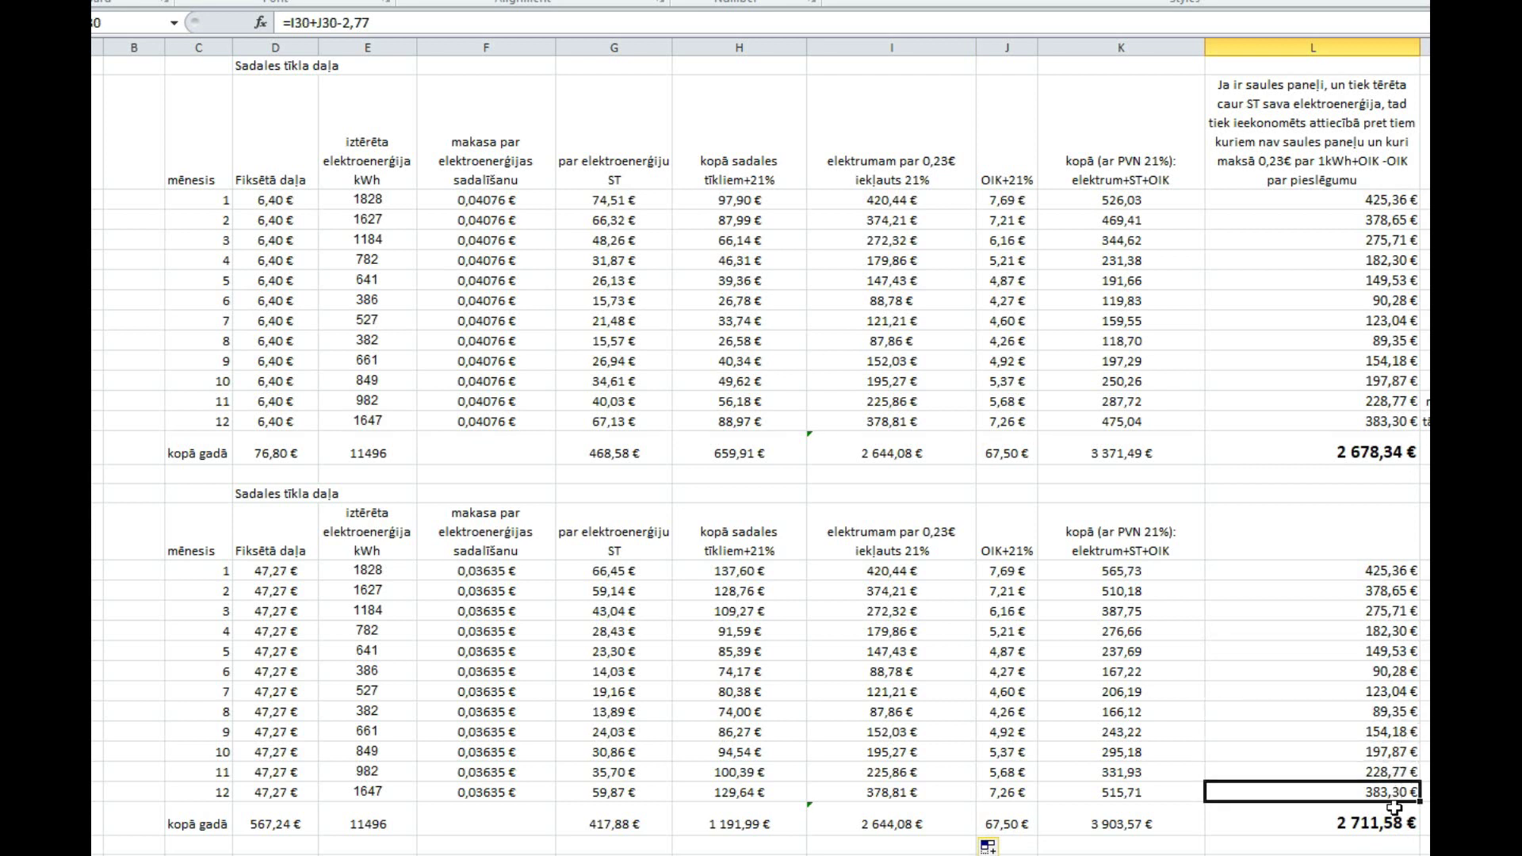
Step: Replace the lower table's annual savings formula in L31 with a sum of the monthly savings, =SUM(L19:L30)
left_click(1393, 827)
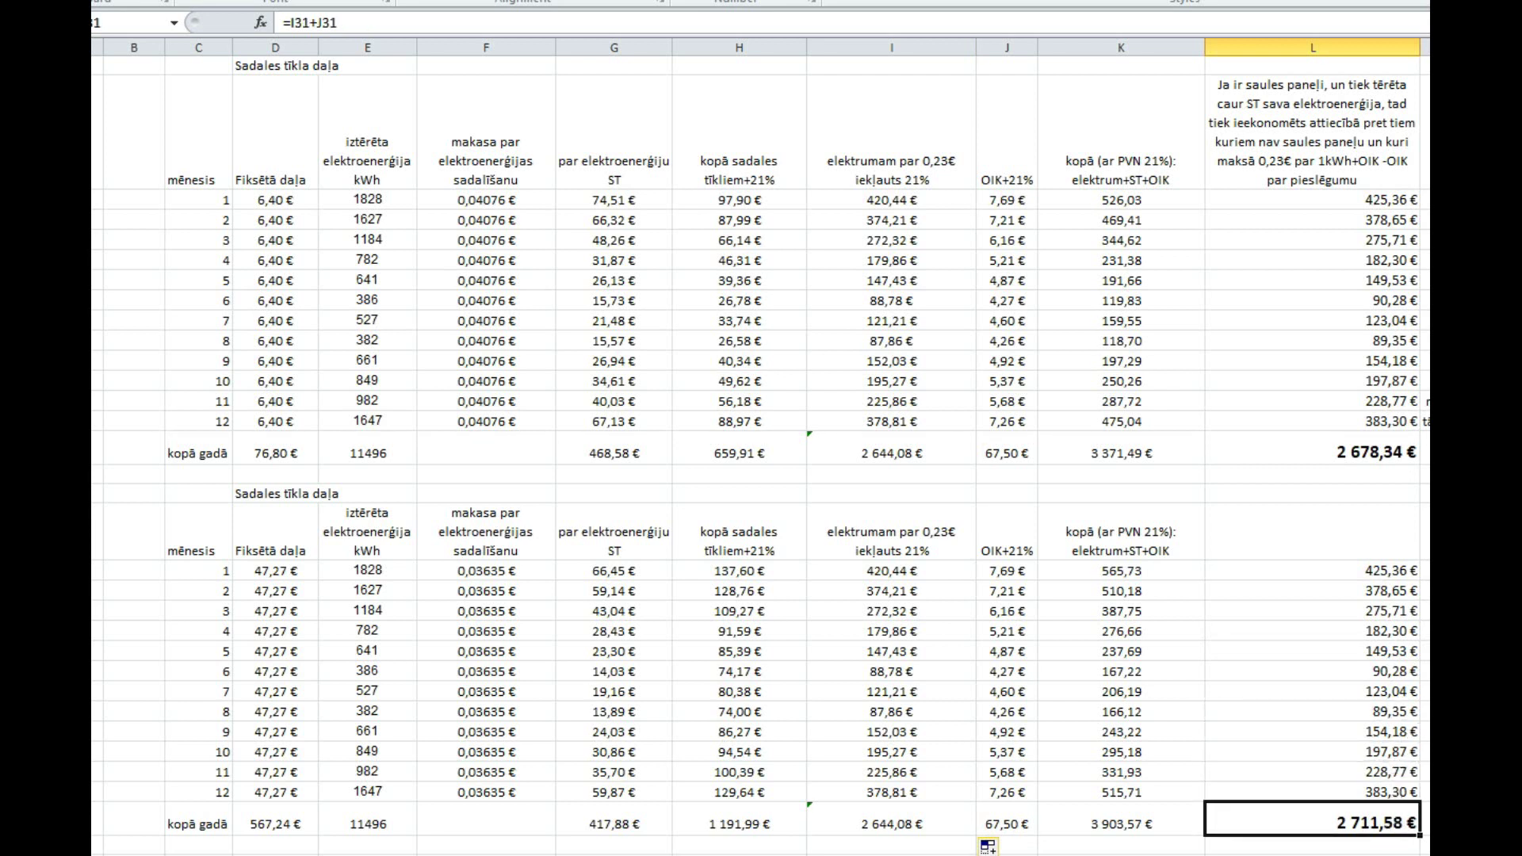
key("alt+equal")
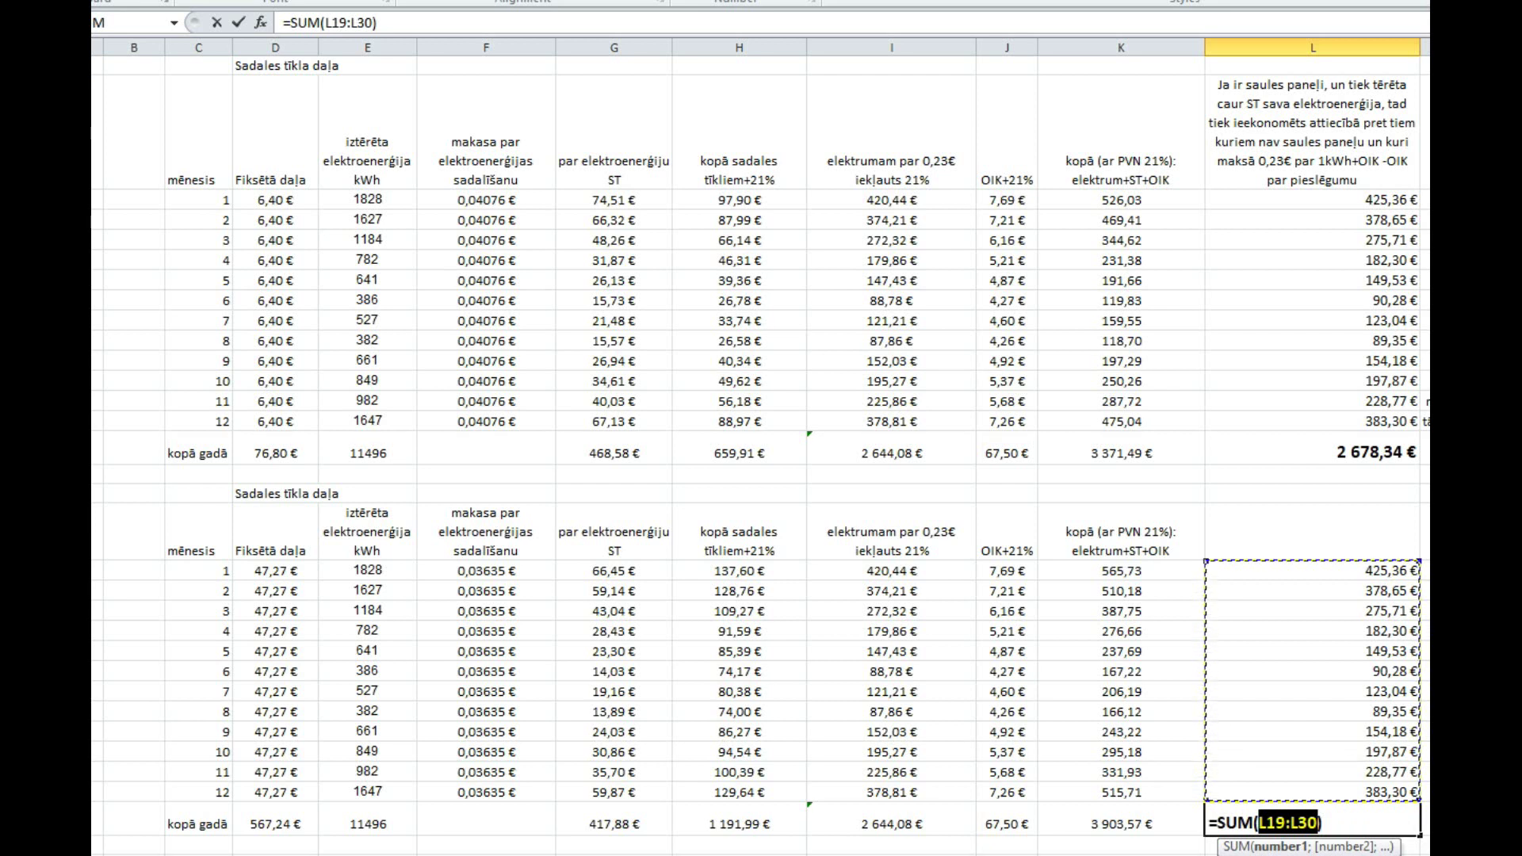
key("Return")
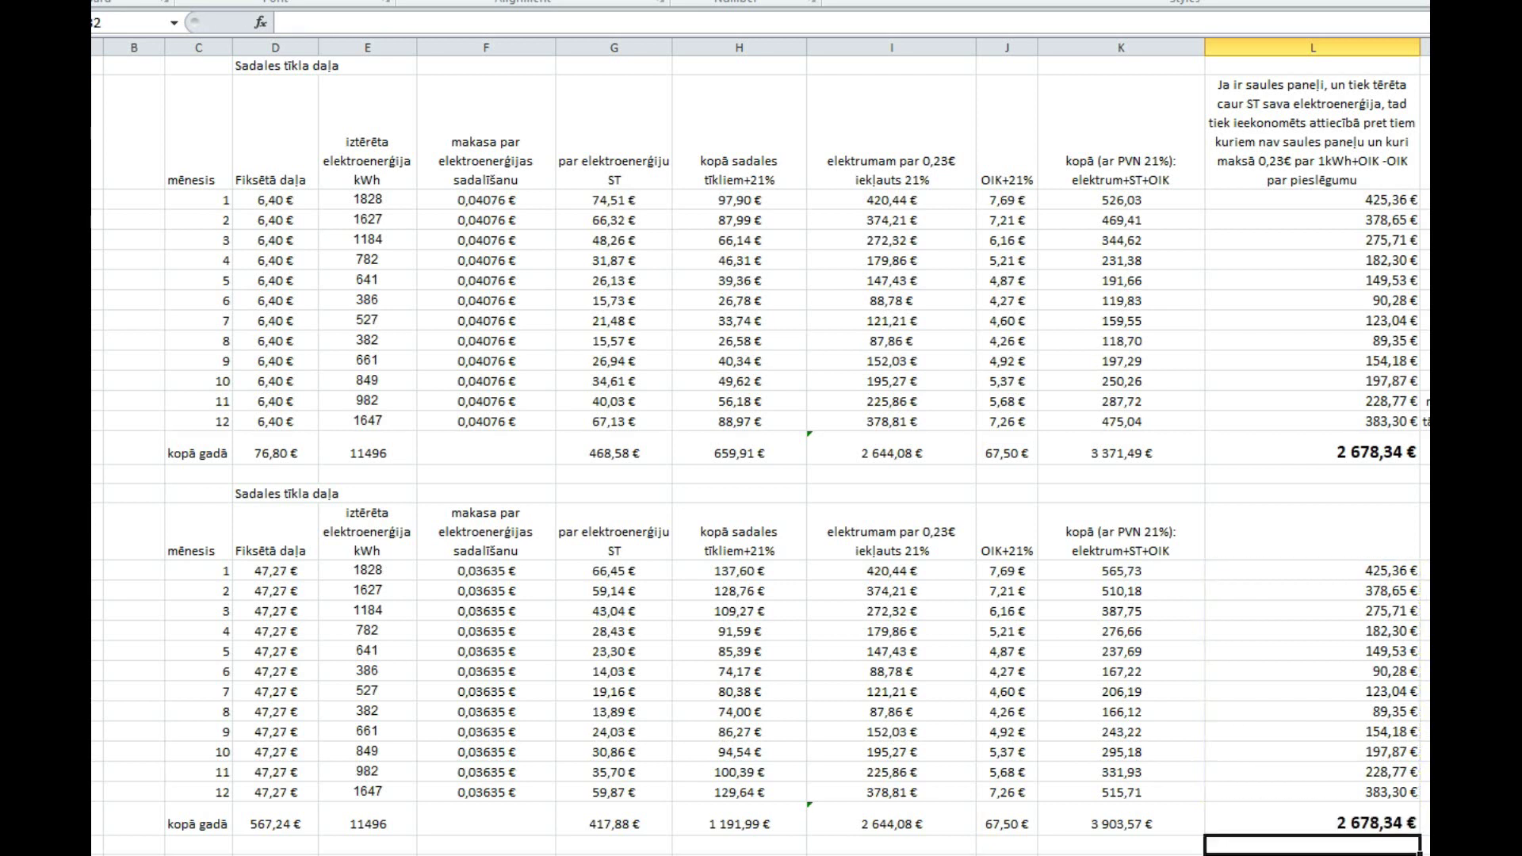
left_click(1389, 824)
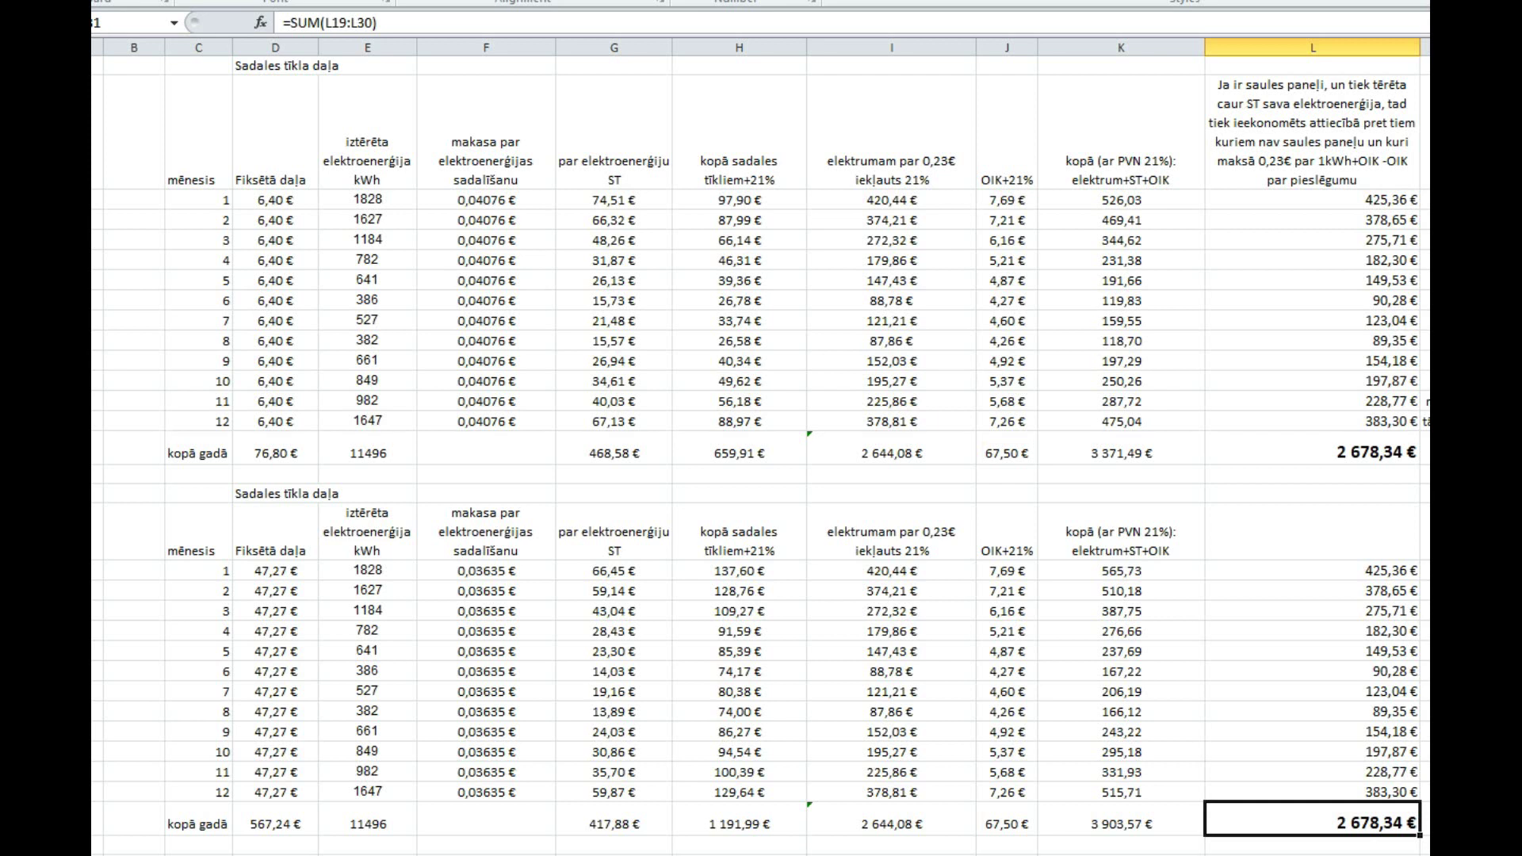
Step: Review the upper table's annual savings total and the adjacent notes on the solar panel cost and payback calculation
scroll(761, 444, "right", 1)
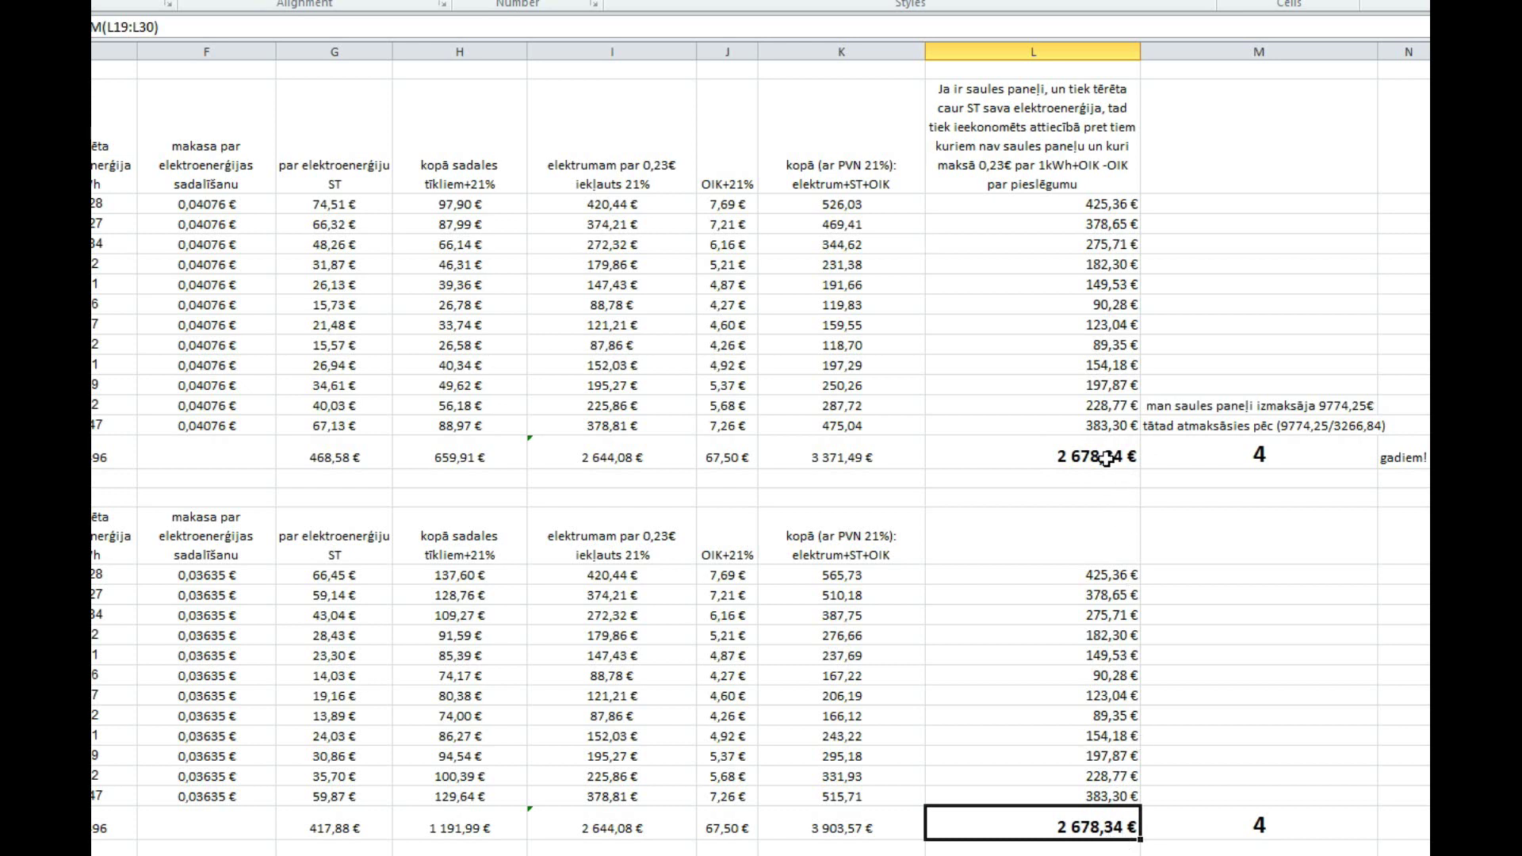
left_click(1108, 457)
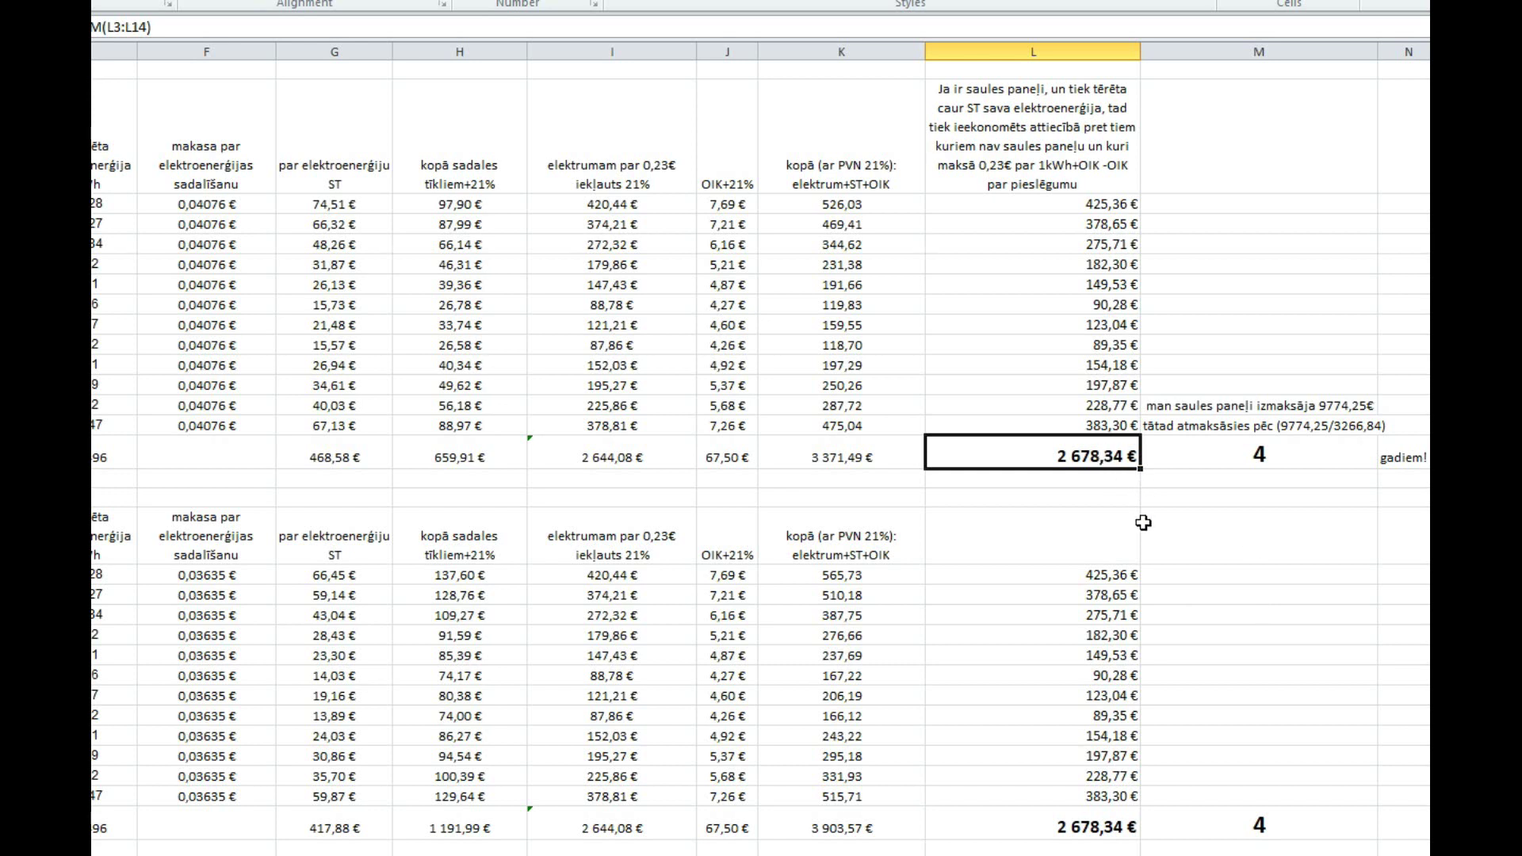
left_click(1322, 428)
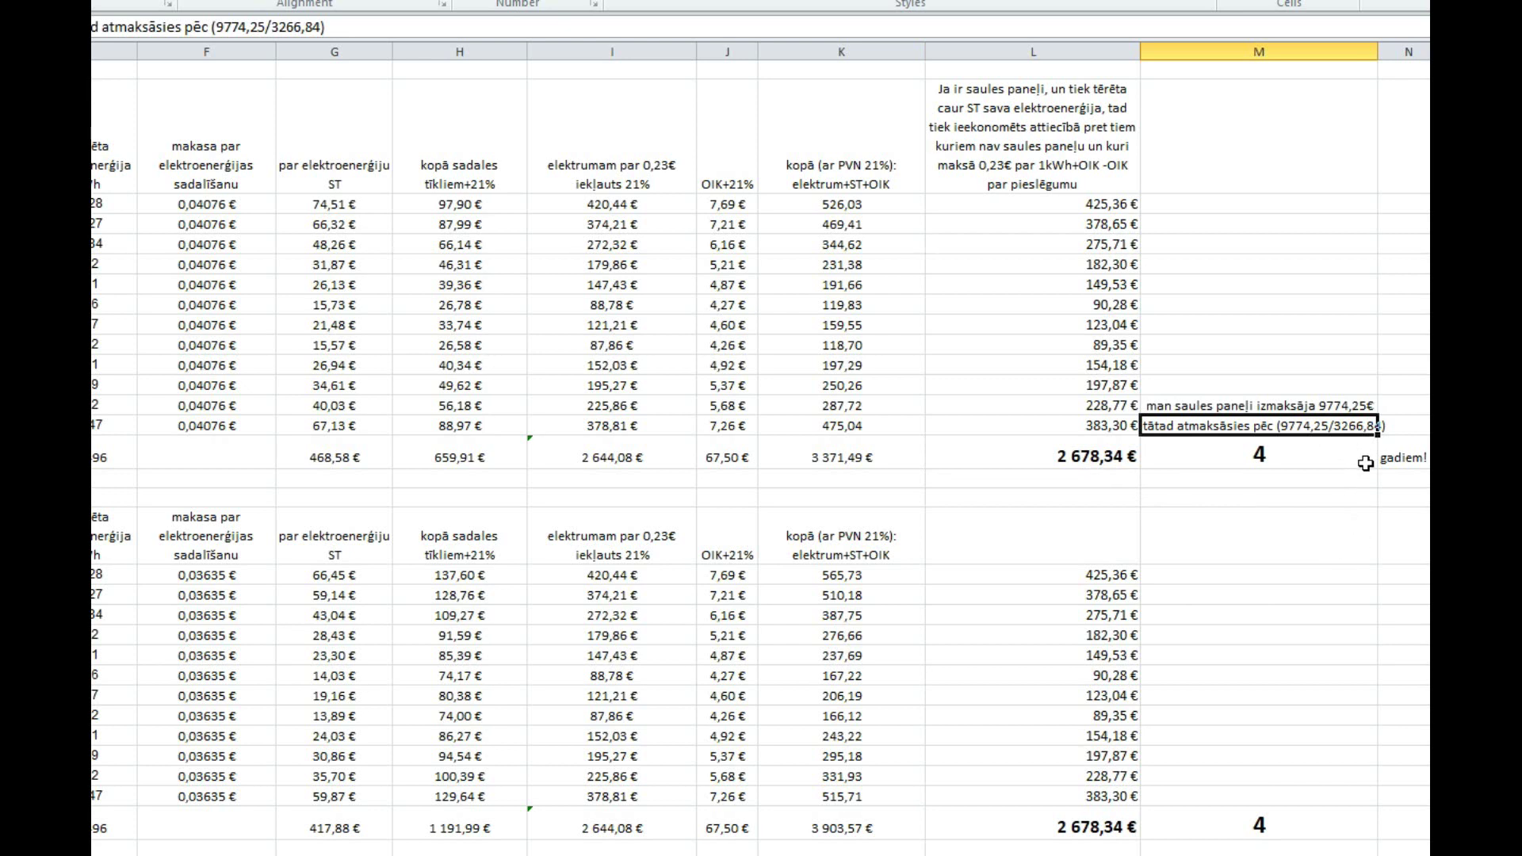
left_click(1334, 406)
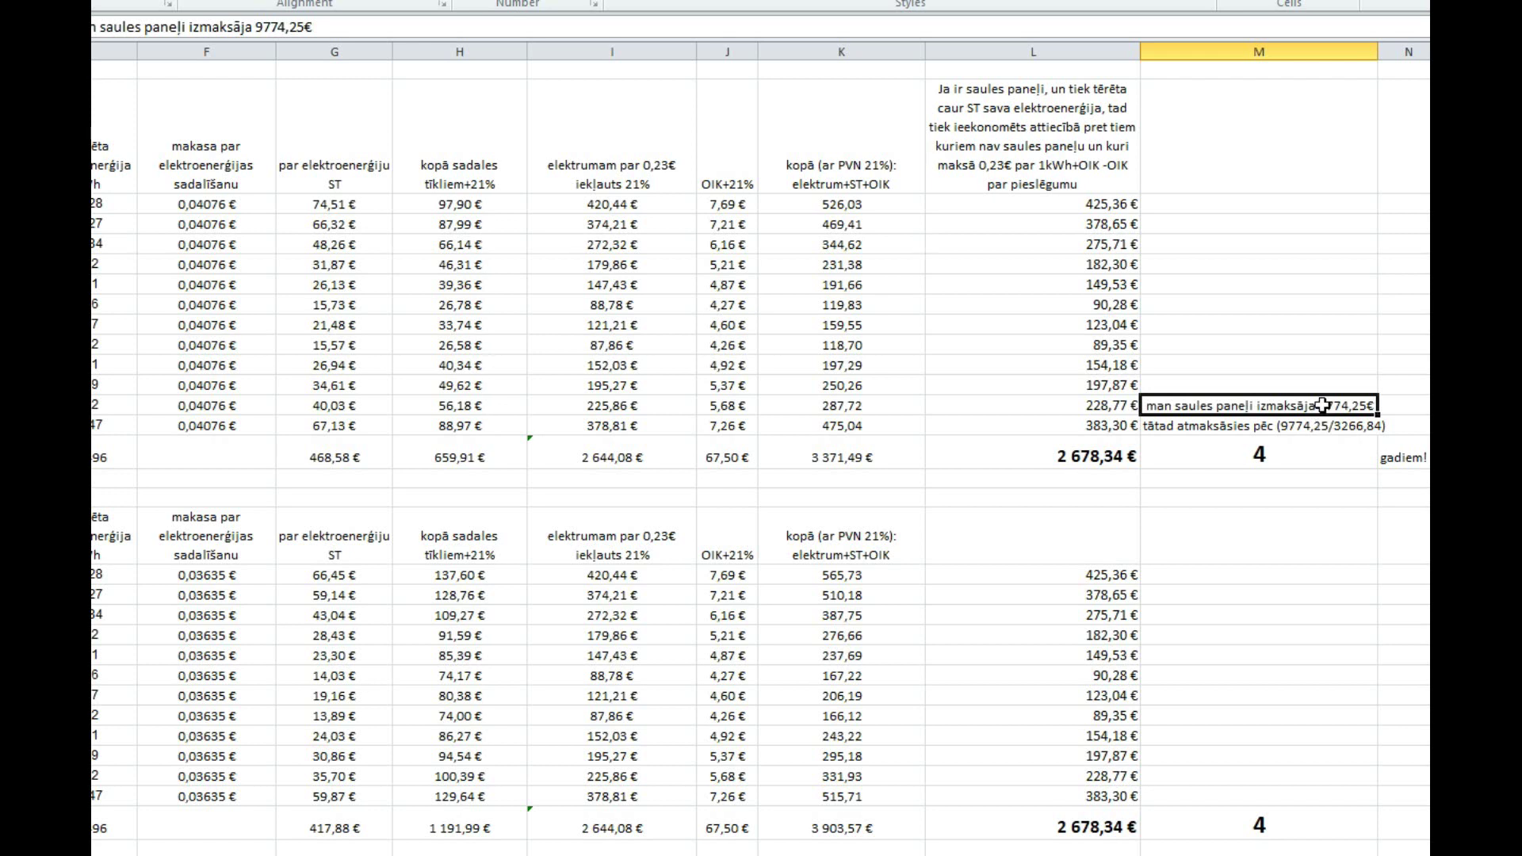
Step: Display the solar panel payback periods in M15 and M31 with one decimal place
left_click(1260, 454)
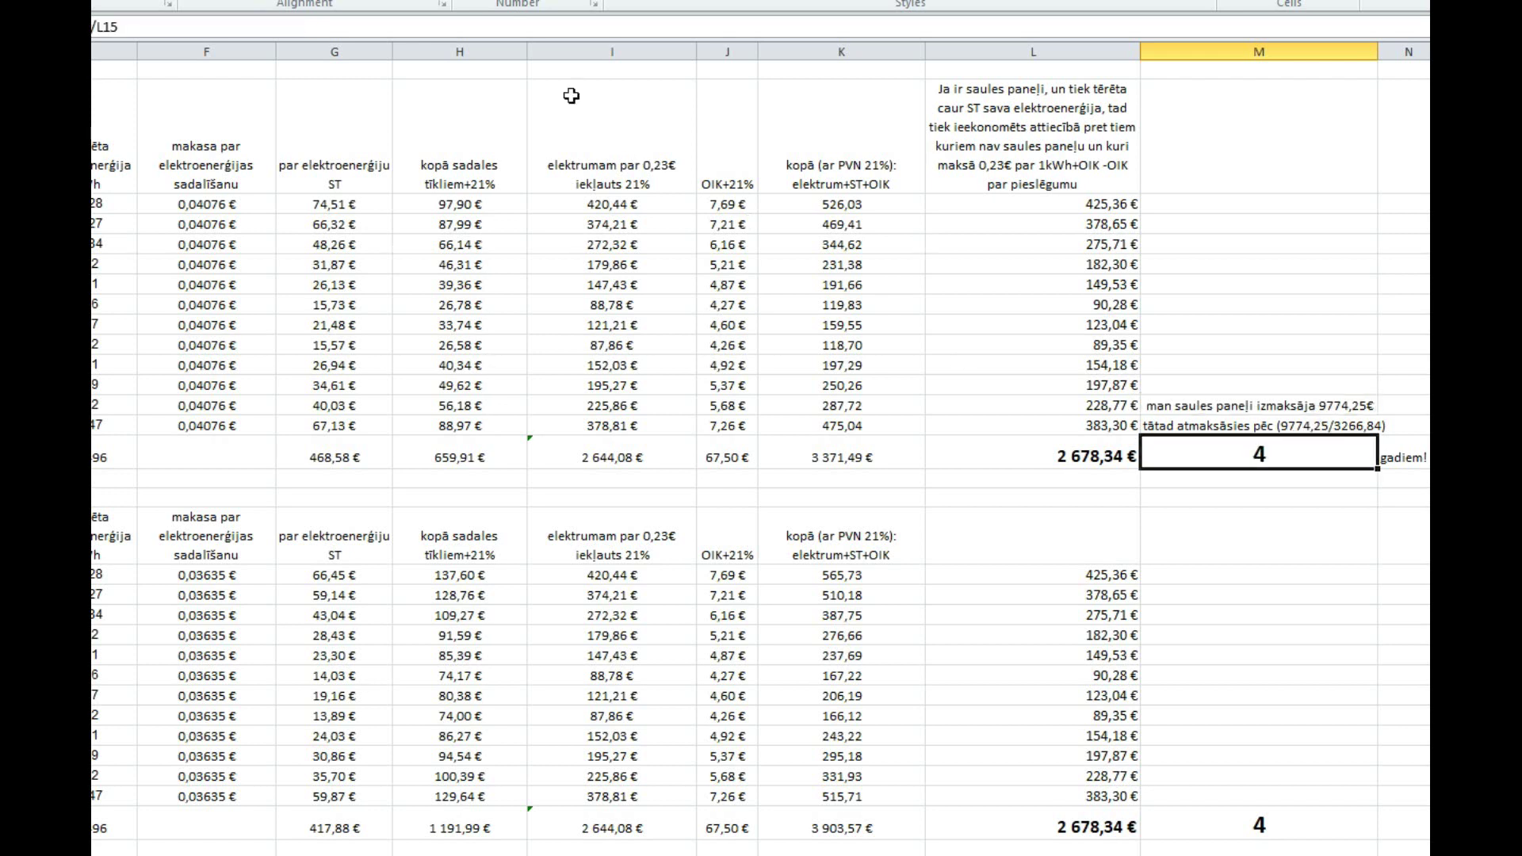
key("alt+h")
key("0")
left_click(1265, 828)
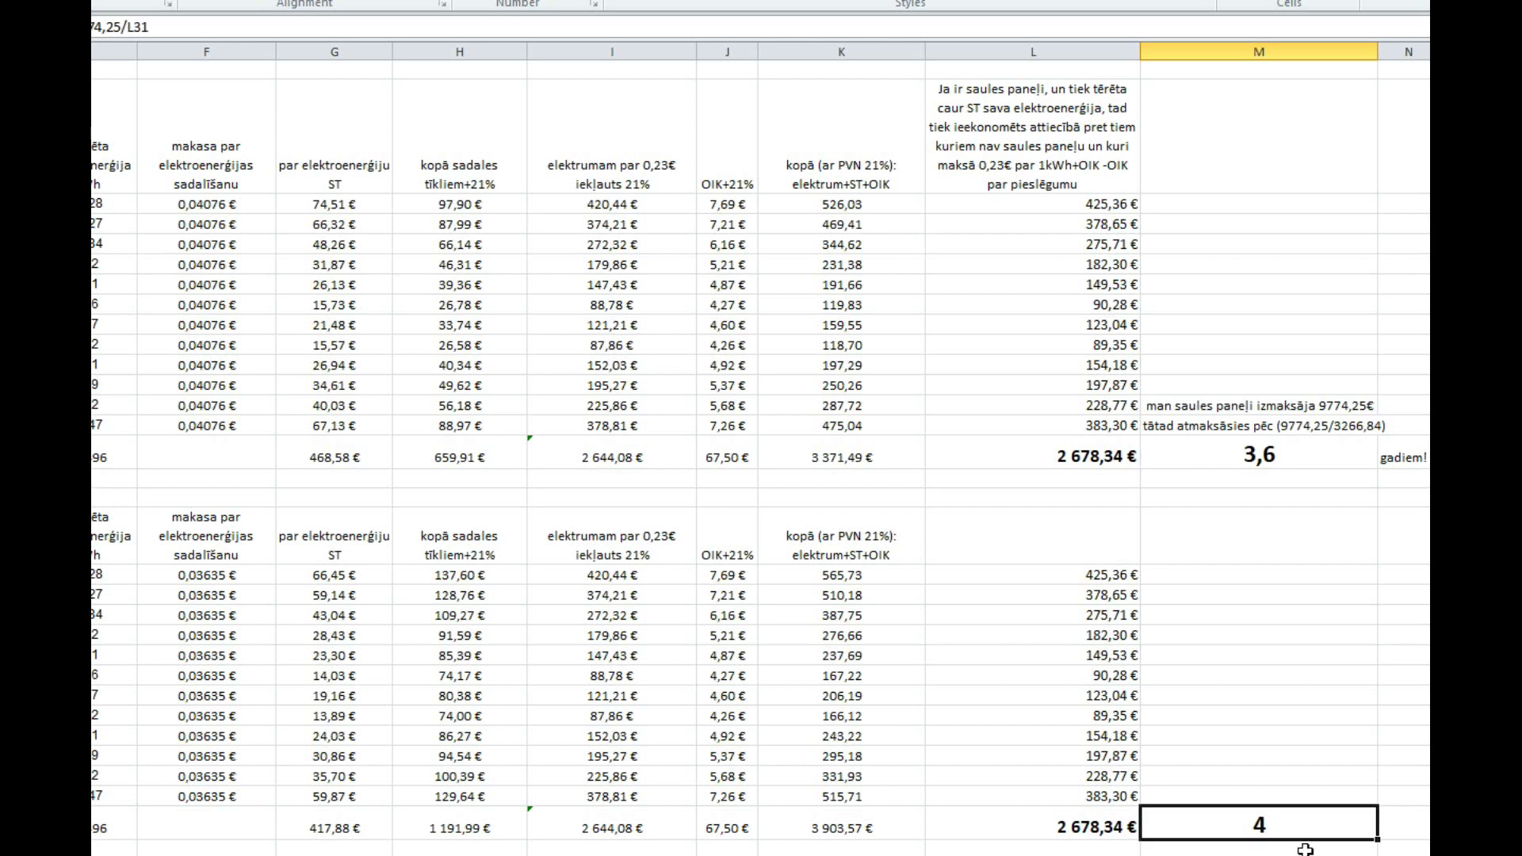
left_click(569, 2)
scroll(760, 449, "down", 1)
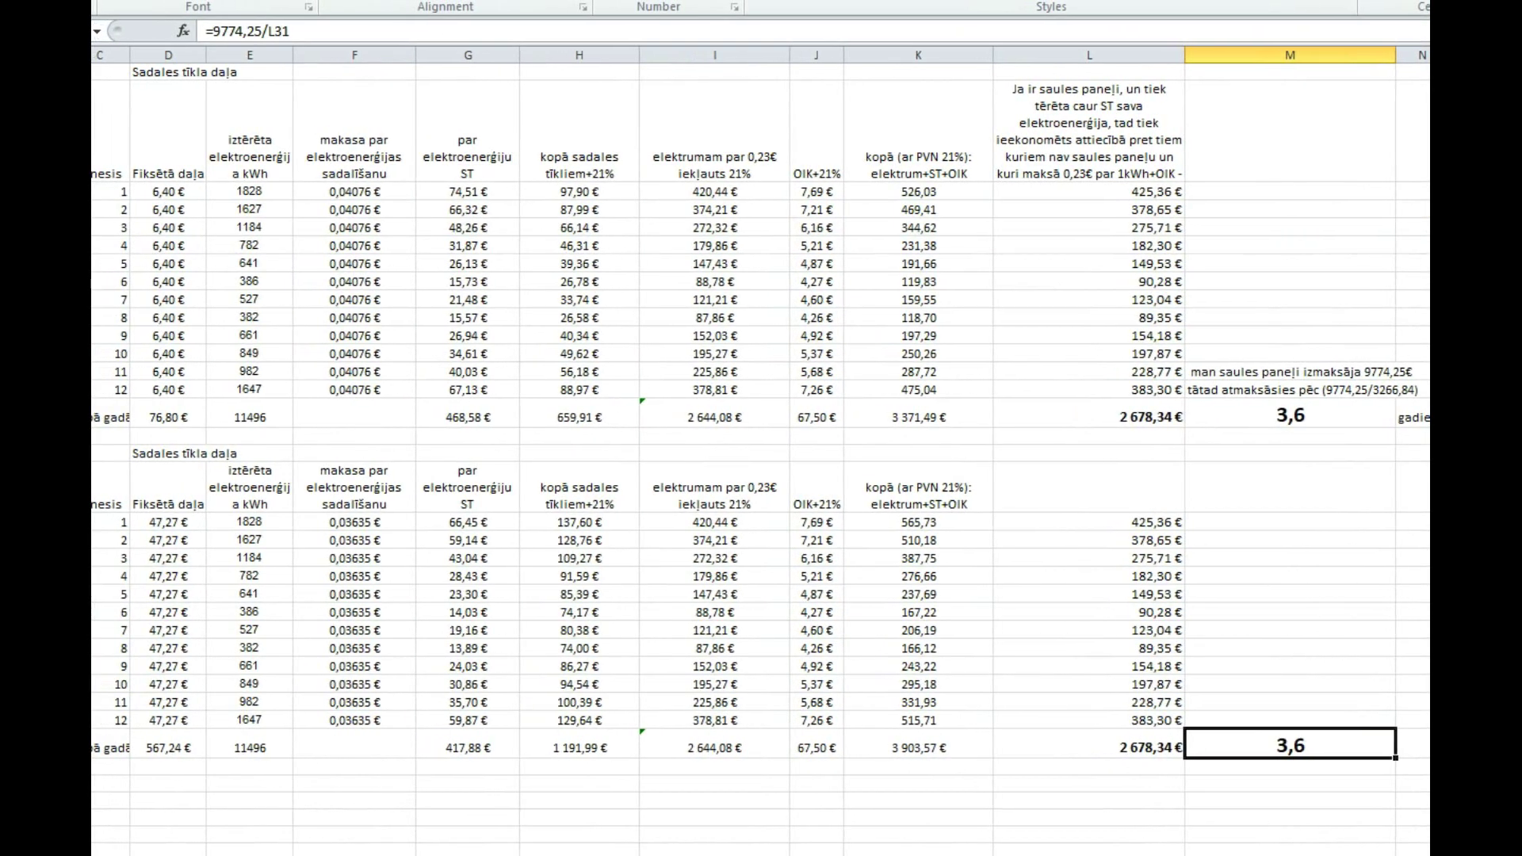
scroll(1348, 238, "down", 1)
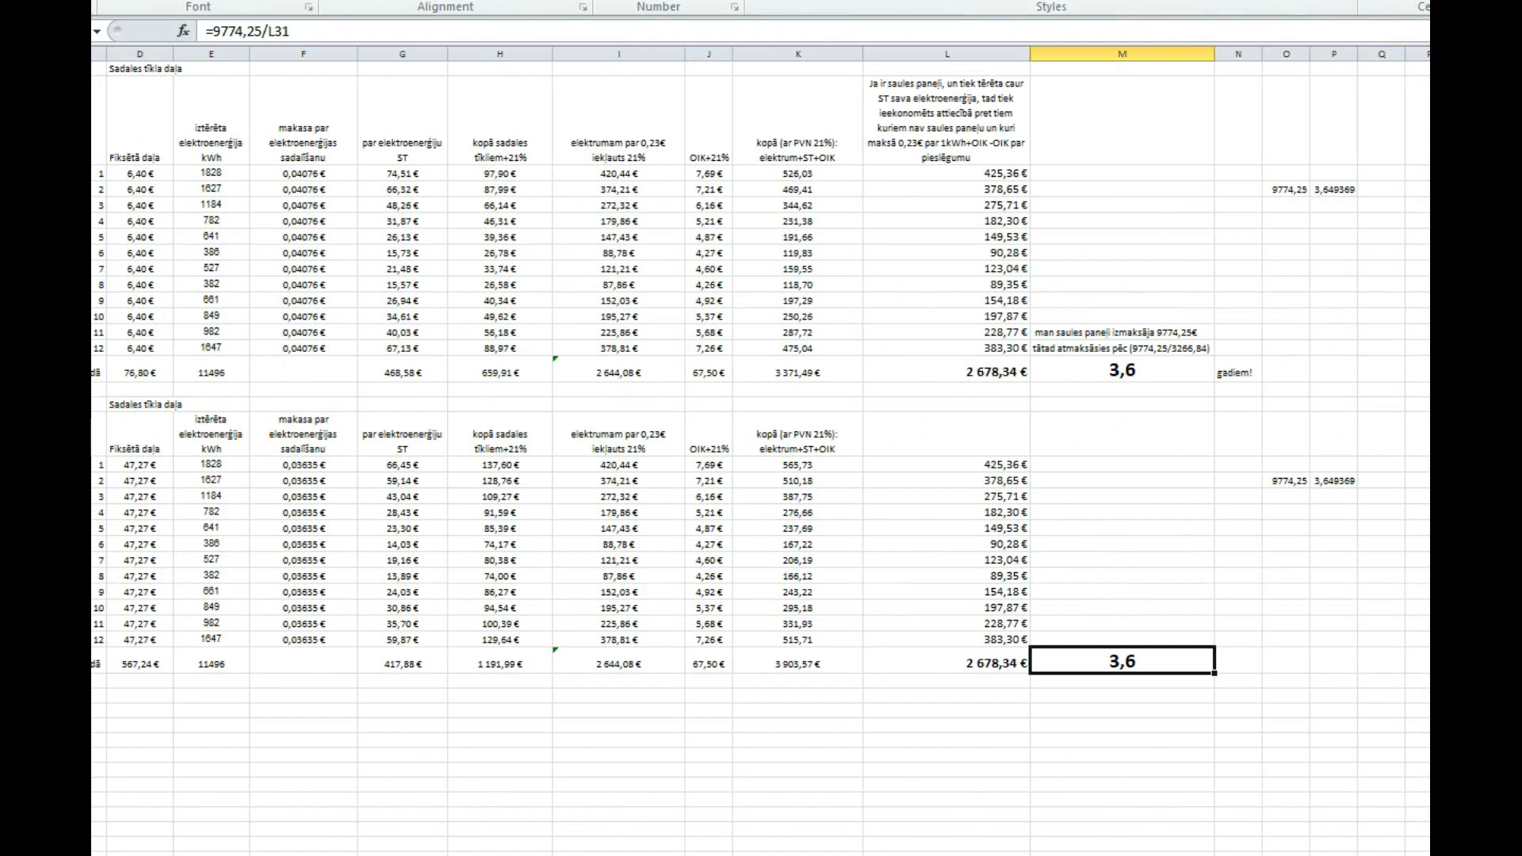
scroll(759, 450, "up", 1)
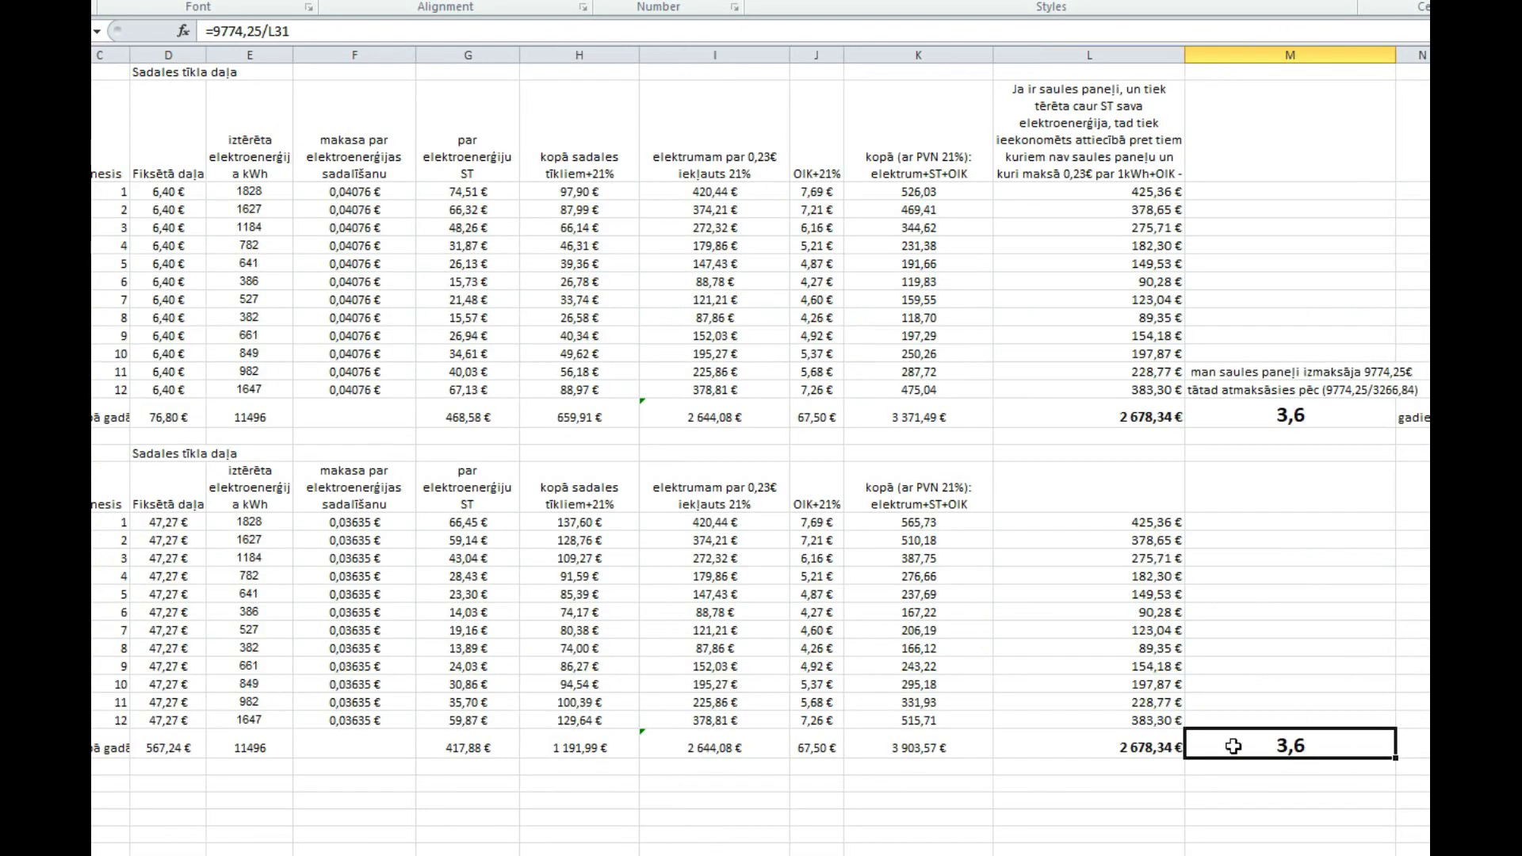